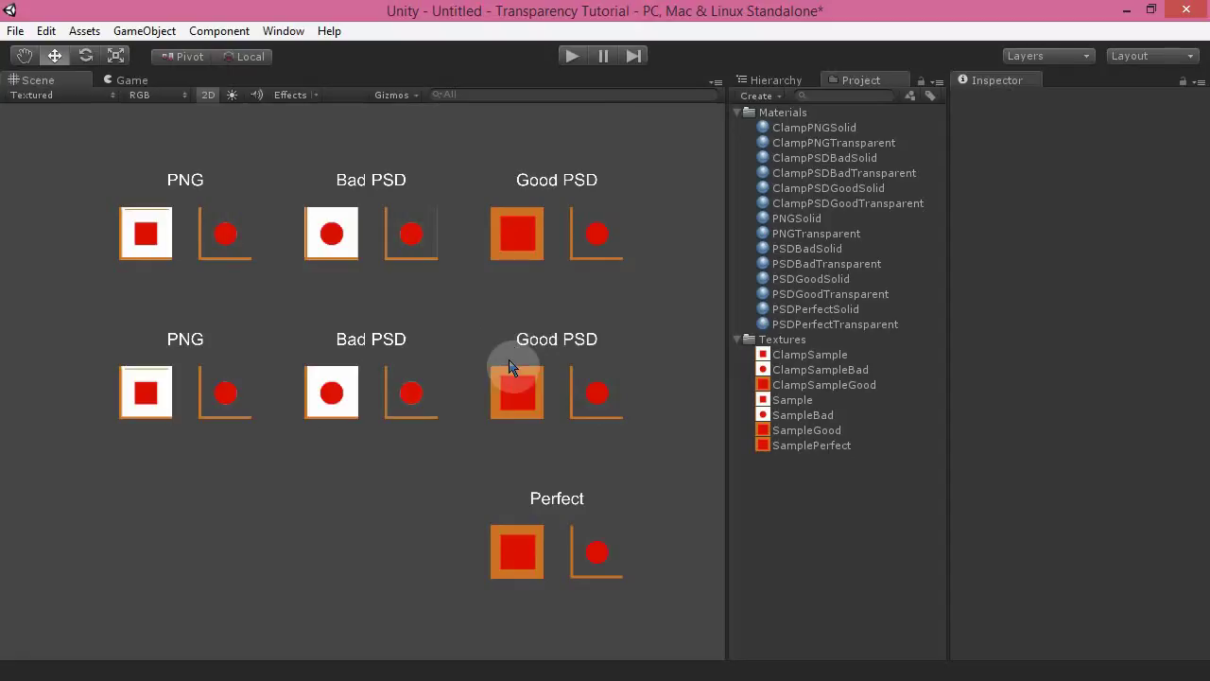
Switch to Photoshop to view the transparent circle artwork in SampleGood.psd, and return to Unity
left_click(76, 662)
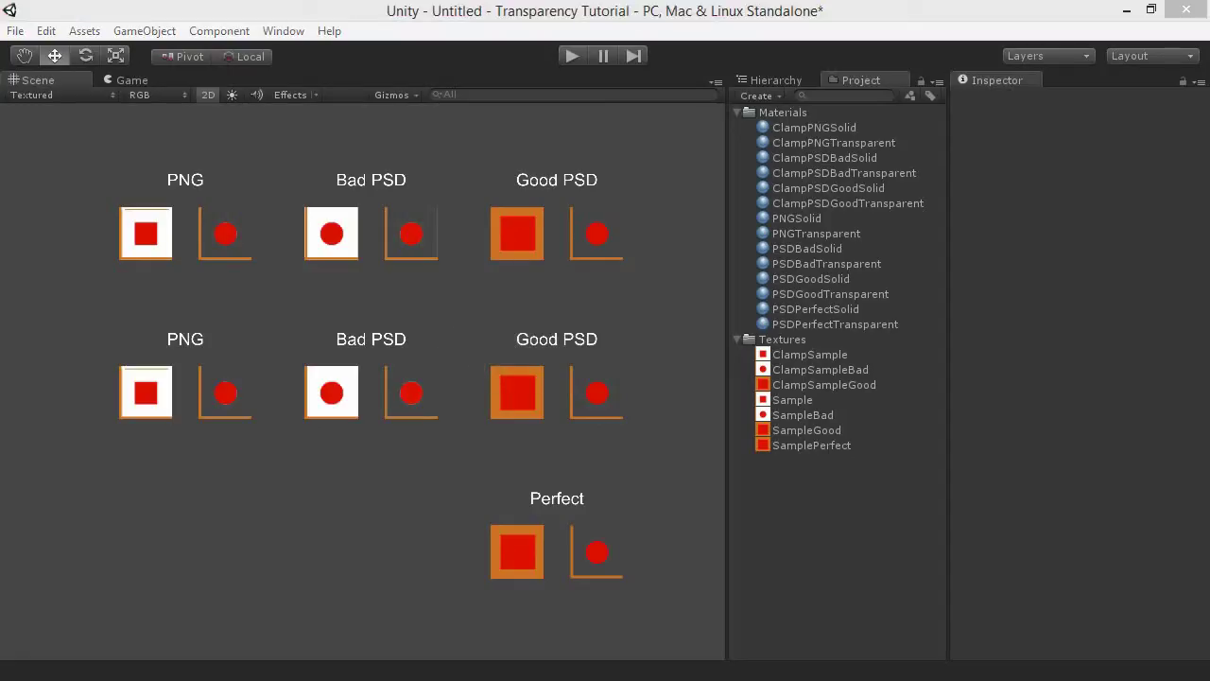
left_click(513, 243)
left_click(532, 347)
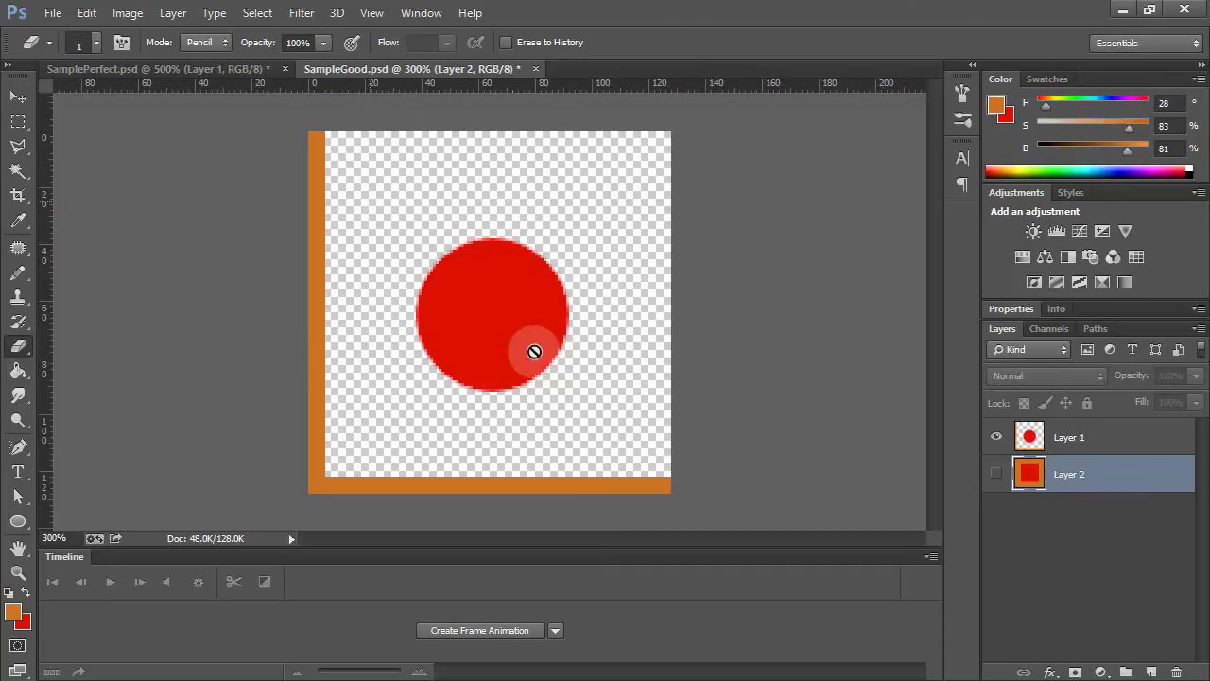
left_click(524, 350)
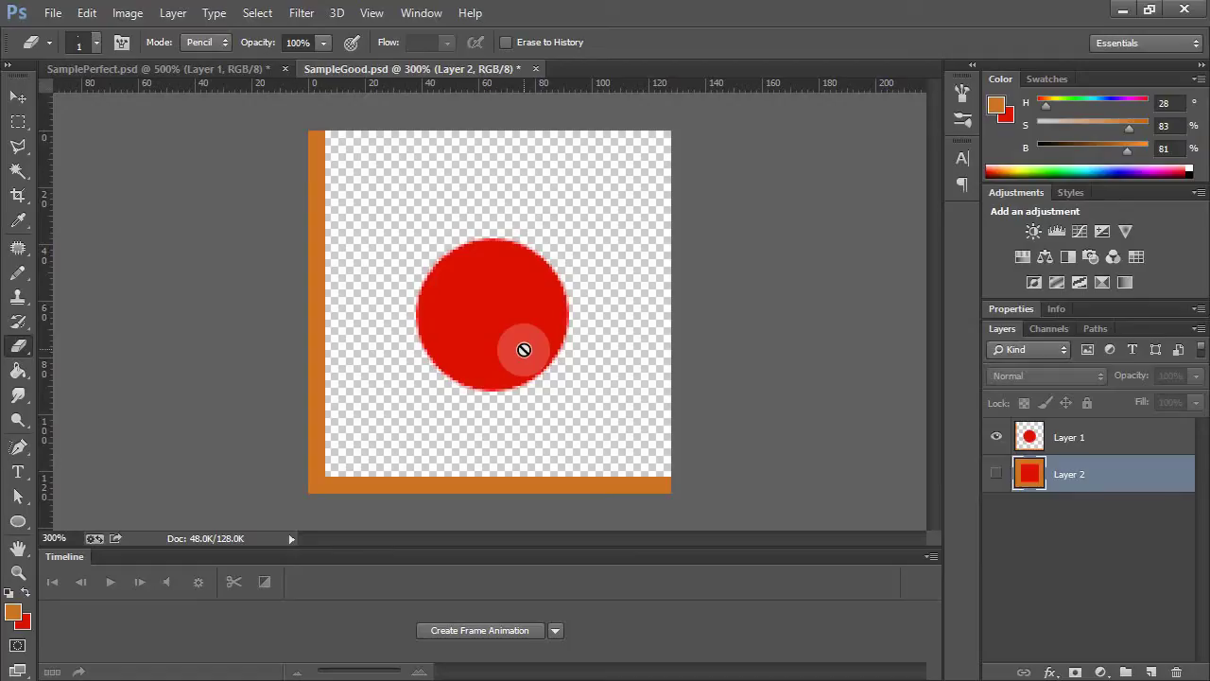
left_click(1122, 11)
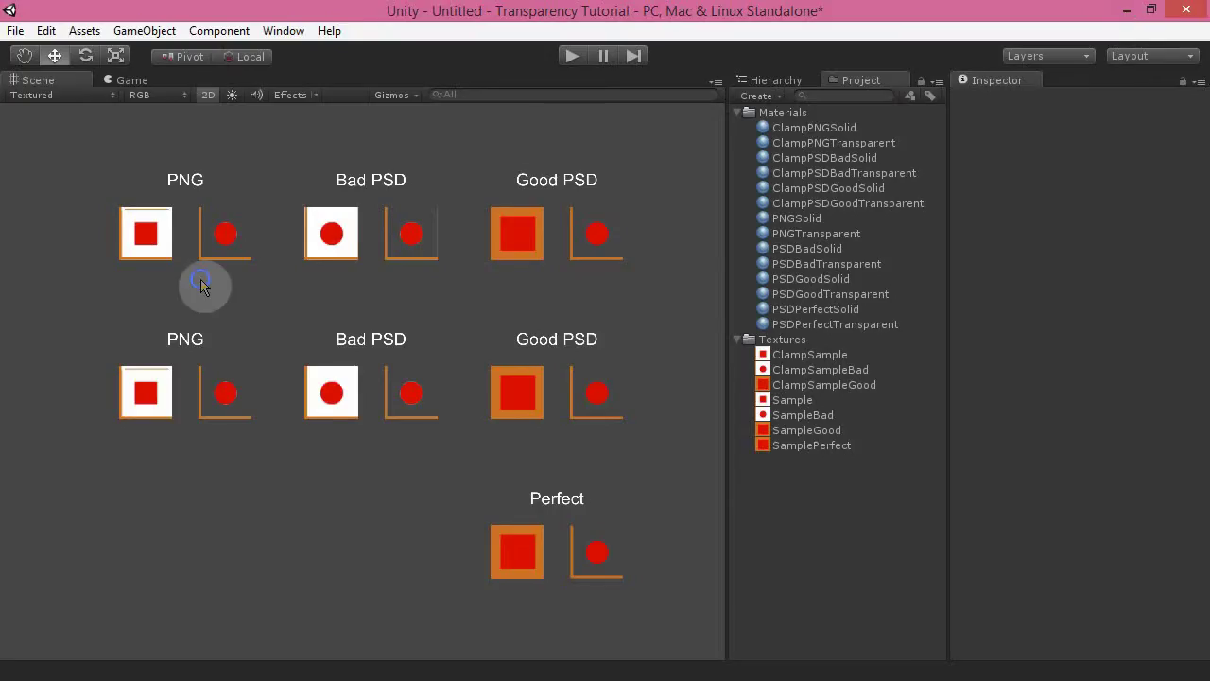
Examine the upper-row PNG samples in the Unity scene, closing in on the solid version with the red square
scroll(343, 376, "up", 5)
scroll(364, 364, "up", 6)
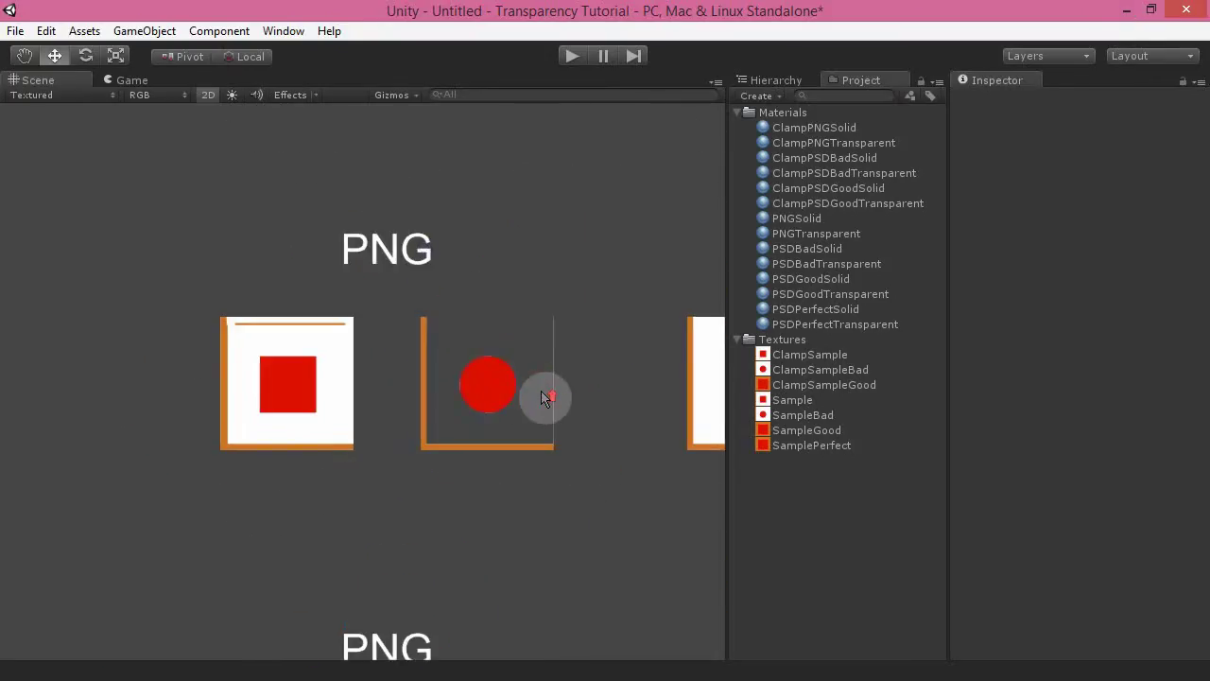
right_click_drag(624, 276, 580, 322)
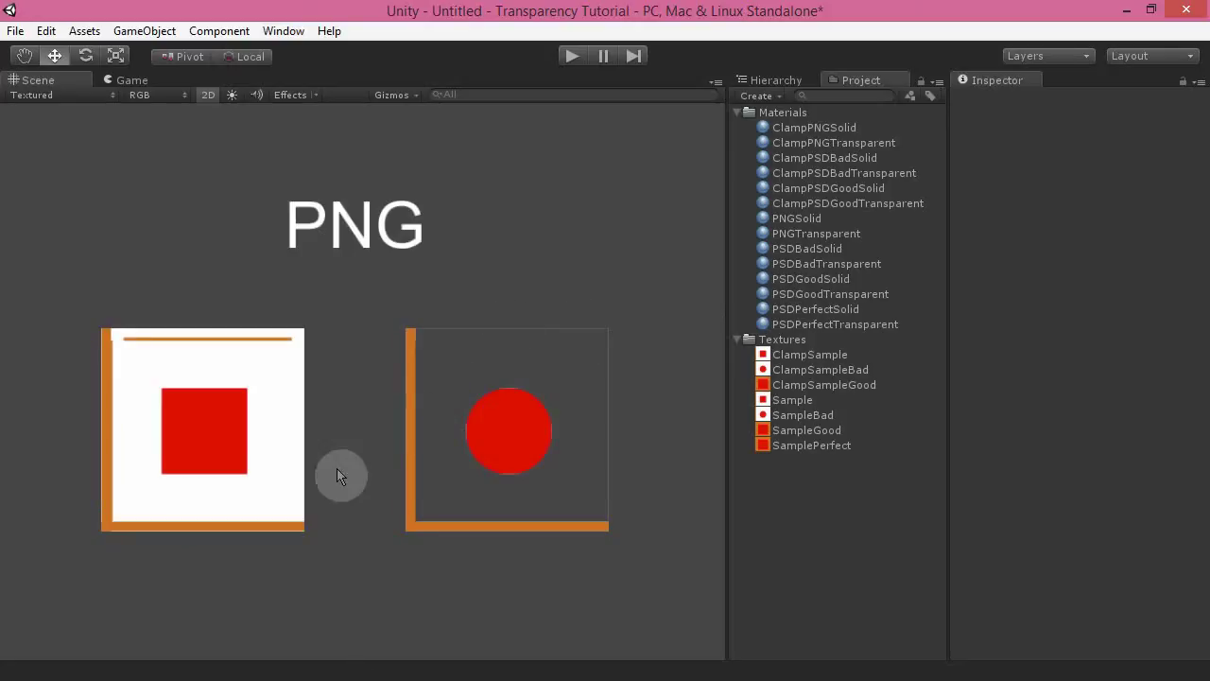
middle_click_drag(357, 481, 361, 435)
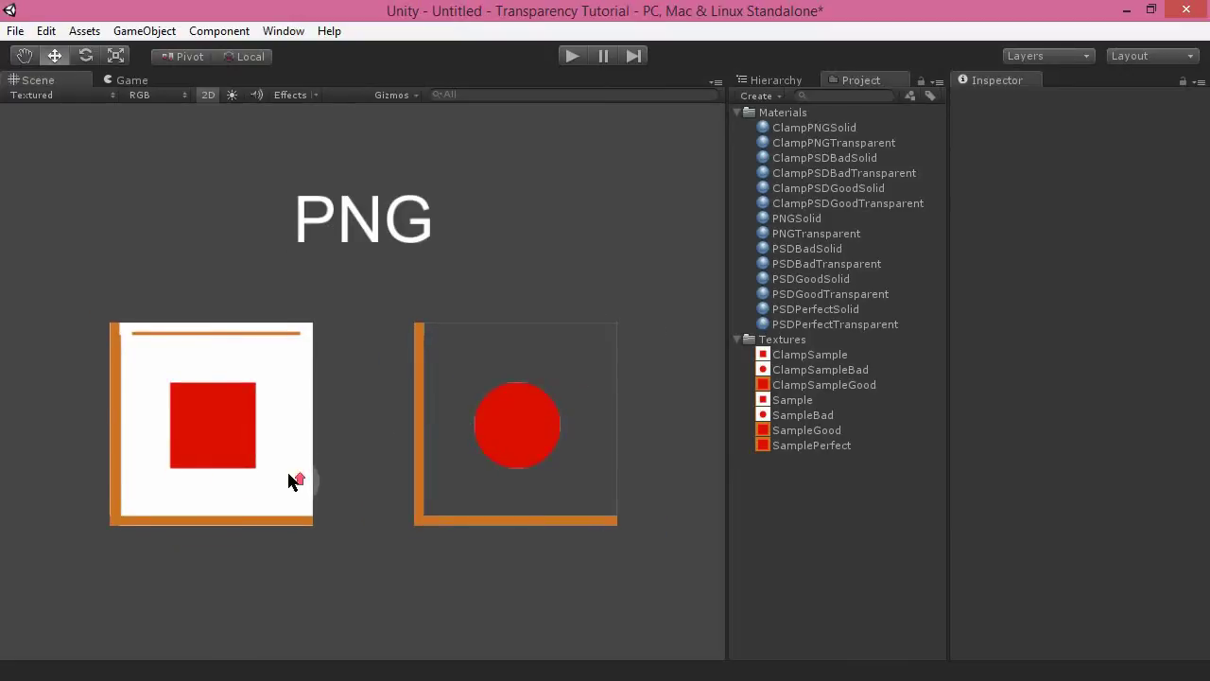
scroll(293, 479, "up", 3)
middle_click_drag(346, 501, 557, 476)
scroll(488, 470, "up", 2)
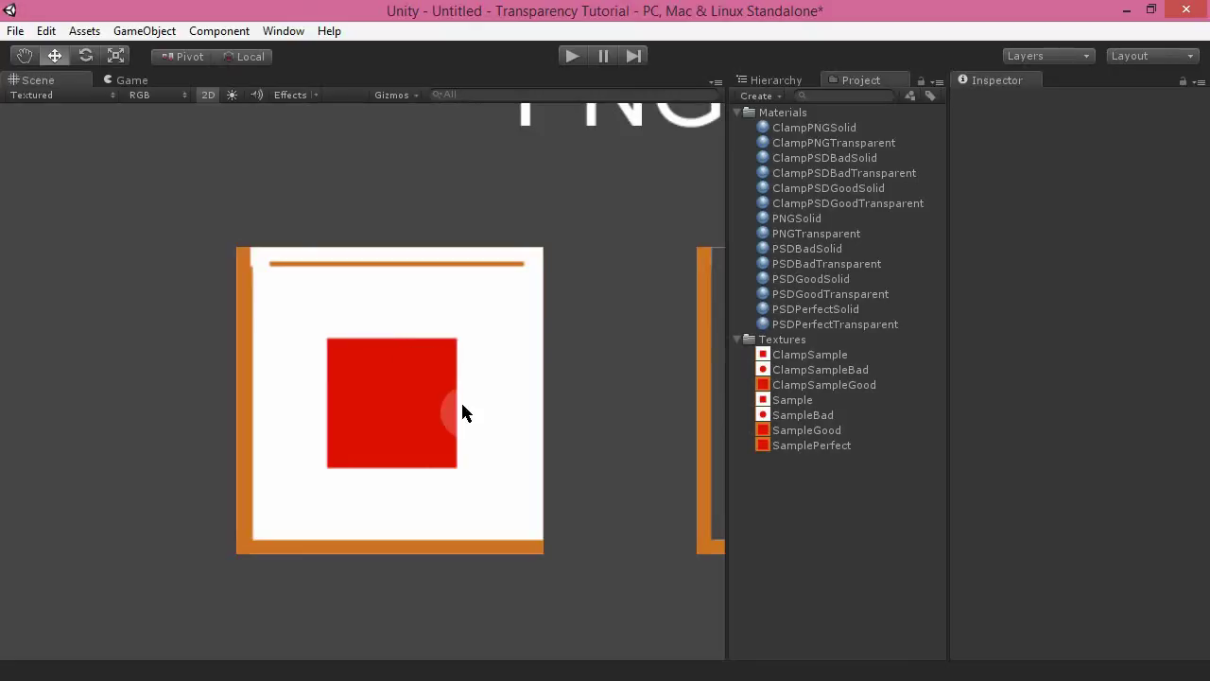
right_click_drag(649, 441, 592, 407)
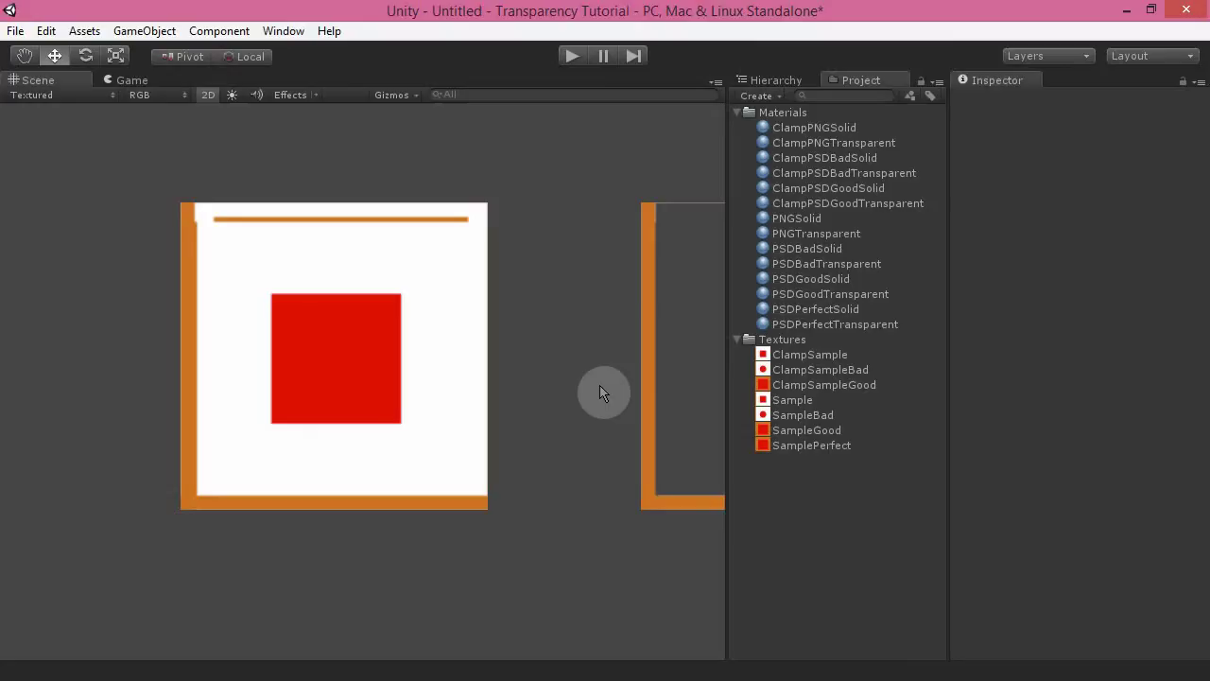
Inspect the edges of the red circle and orange border on the upper-row transparent PNG sample
middle_click_drag(630, 375, 346, 386)
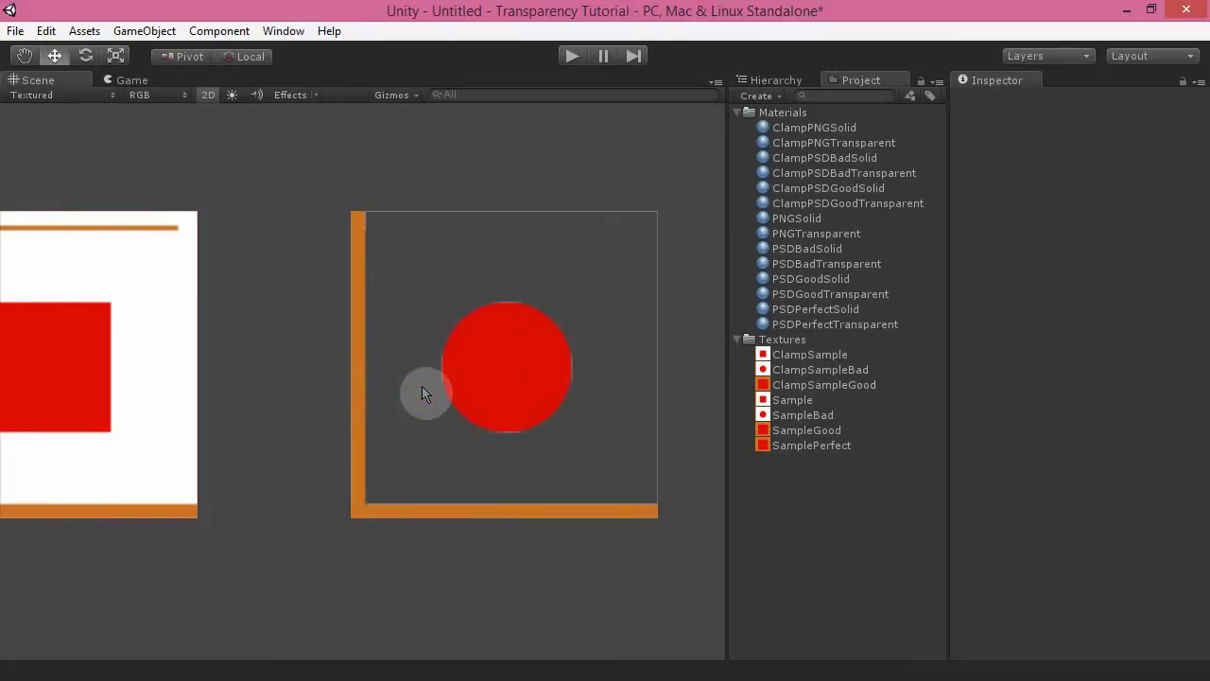
mouse_move(240, 419)
middle_mouse_down()
mouse_move(451, 405)
mouse_move(143, 405)
mouse_move(340, 398)
mouse_move(352, 395)
mouse_move(293, 387)
mouse_move(360, 384)
mouse_move(338, 400)
mouse_move(256, 404)
middle_mouse_up()
scroll(561, 386, "up", 2)
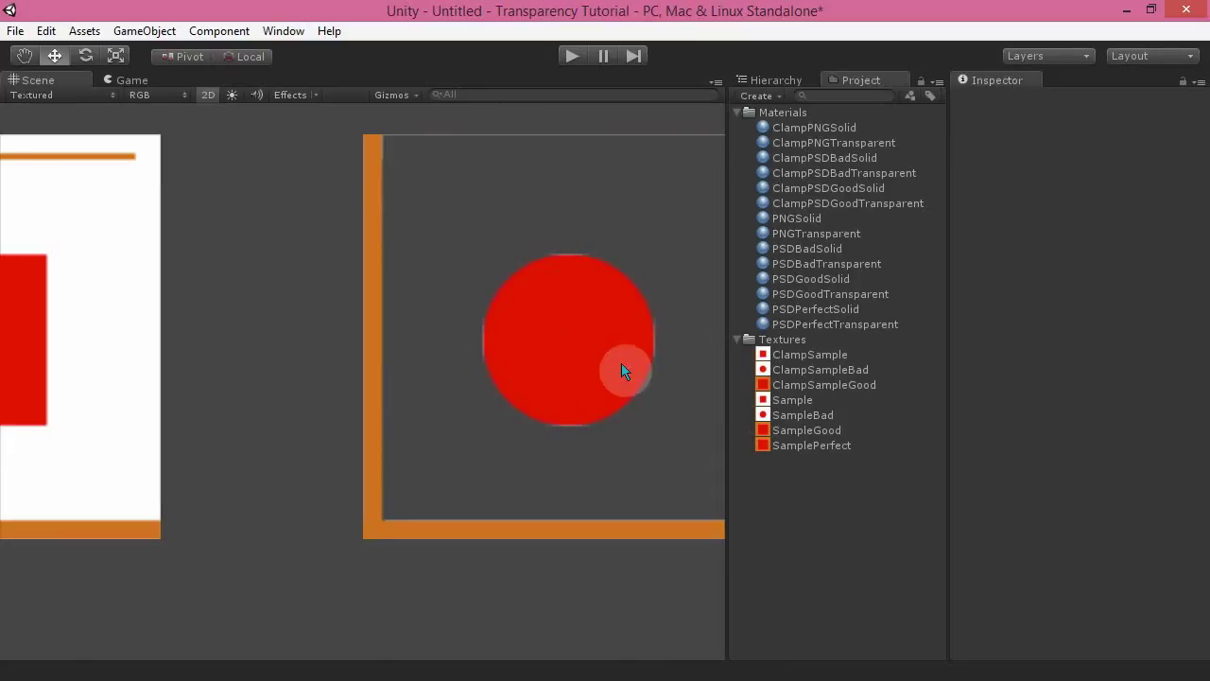
middle_click_drag(625, 369, 583, 394)
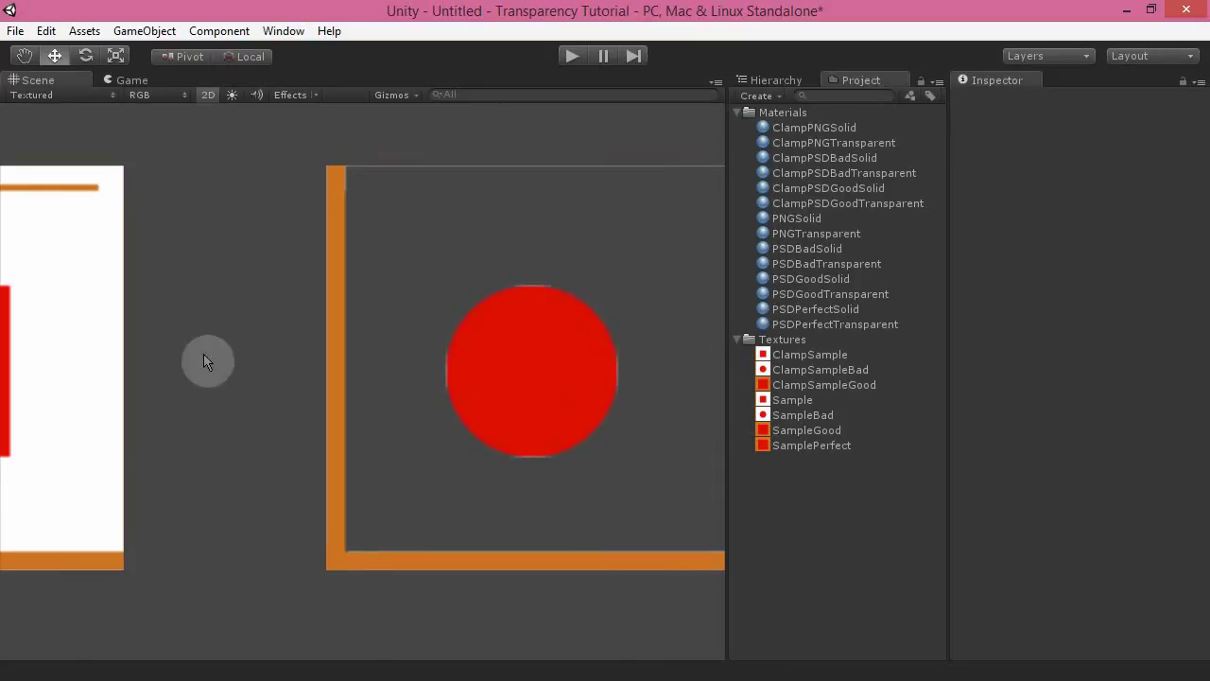
middle_click_drag(145, 356, 283, 343)
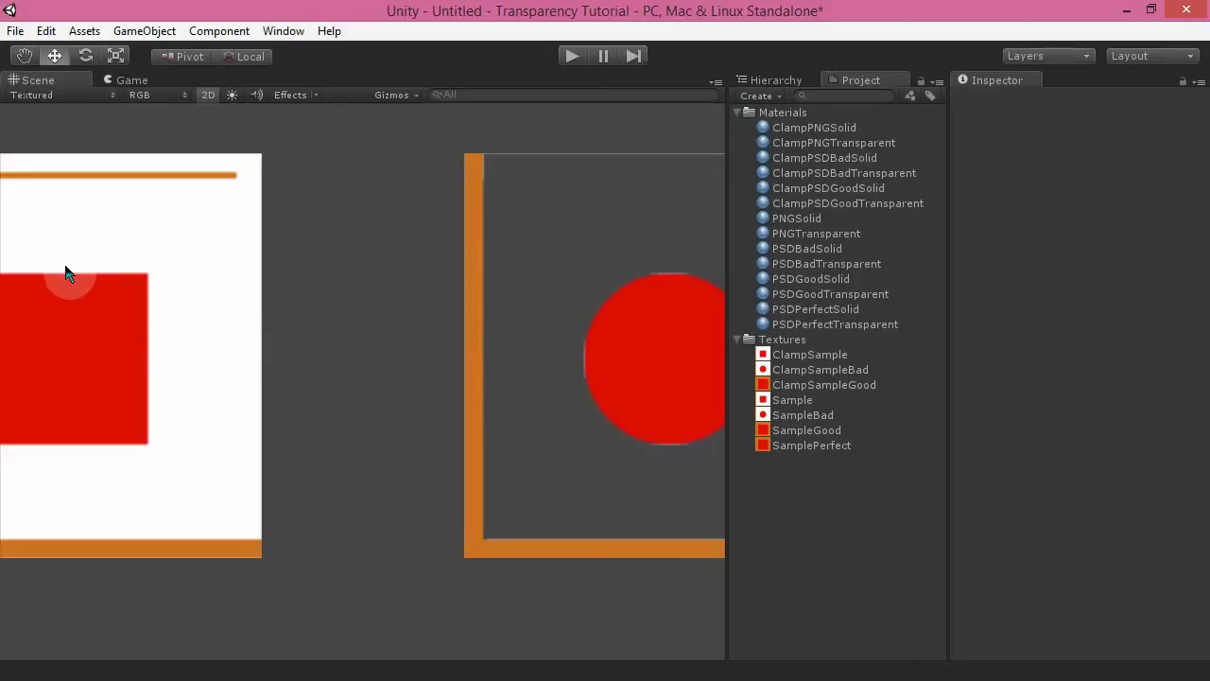
middle_click_drag(641, 412, 561, 399)
scroll(514, 364, "up", 2)
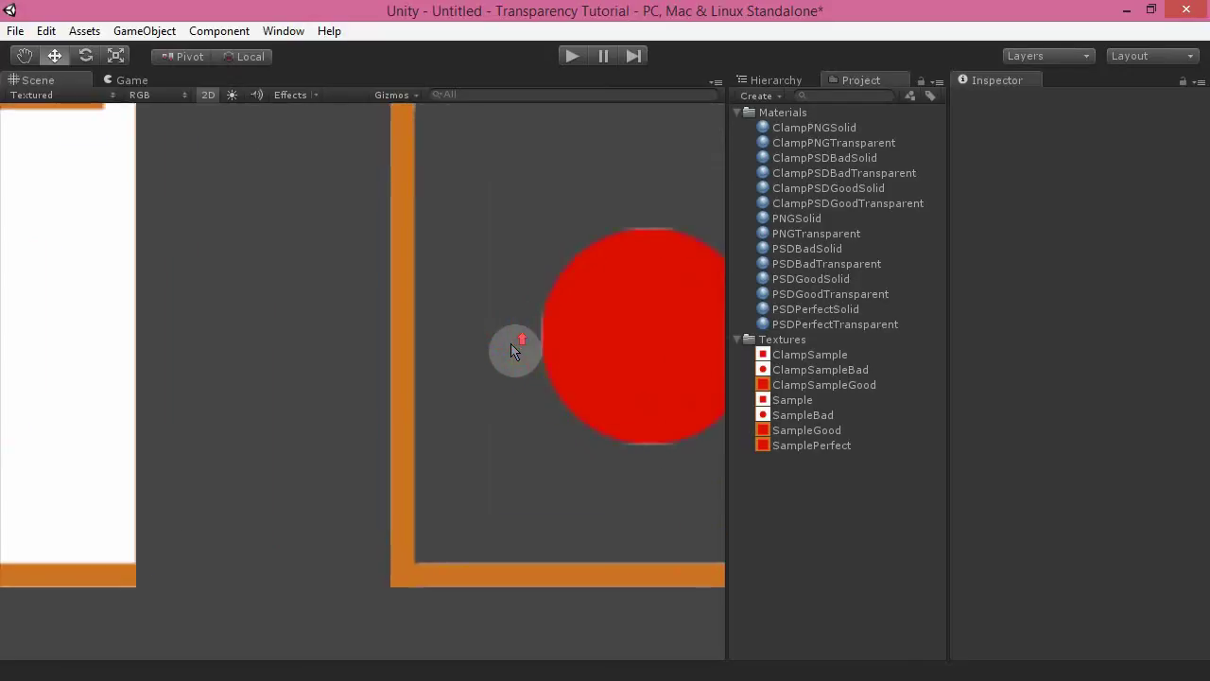
scroll(529, 343, "down", 2)
middle_click_drag(535, 346, 460, 375)
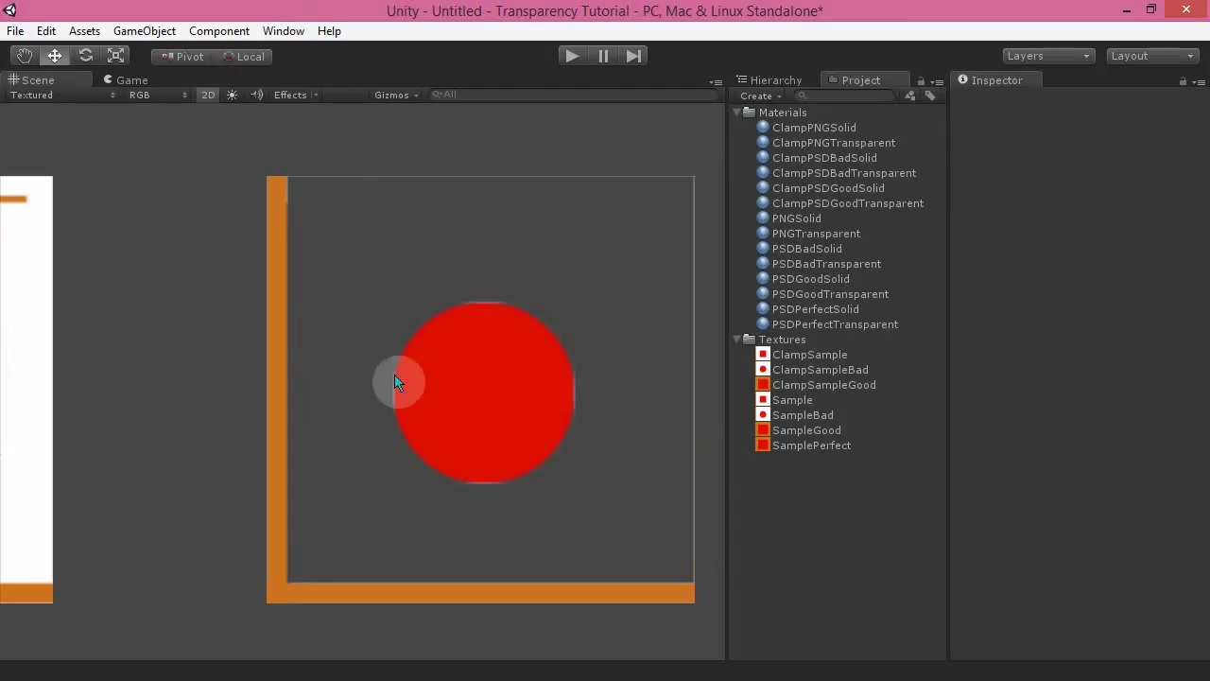
Compare the borders and shape edges of the solid and transparent PNG samples in the upper row
middle_click_drag(399, 350, 557, 341)
middle_click_drag(609, 310, 639, 350)
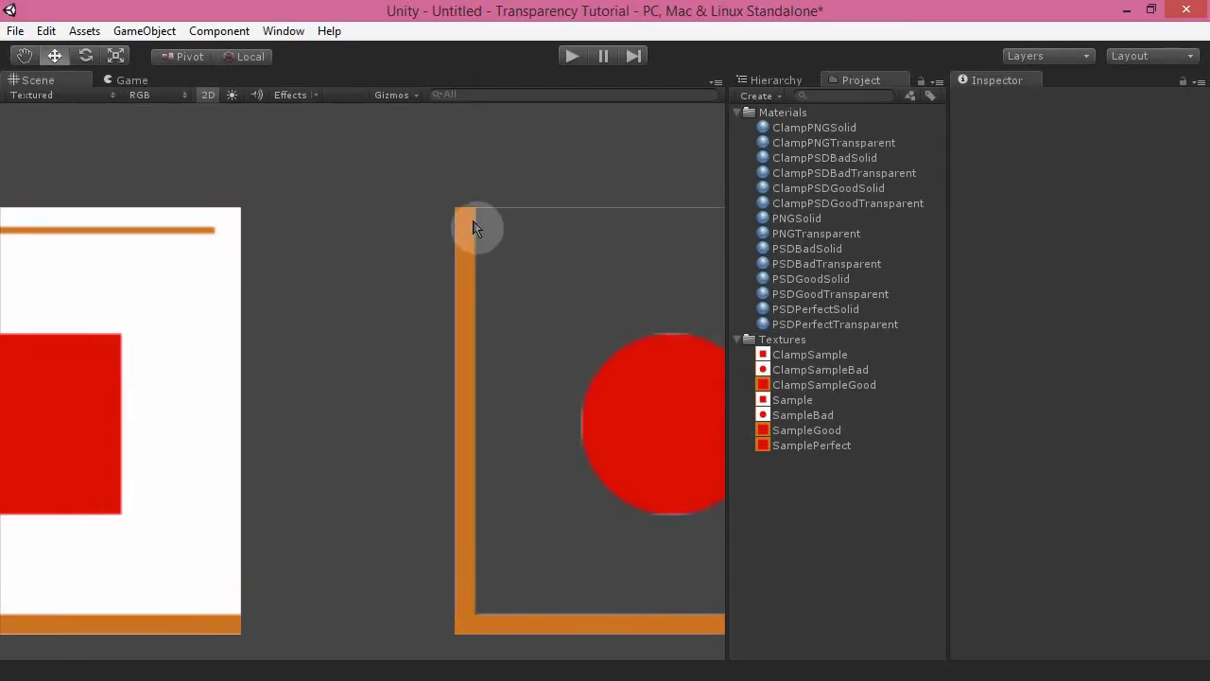
middle_click_drag(553, 371, 581, 305)
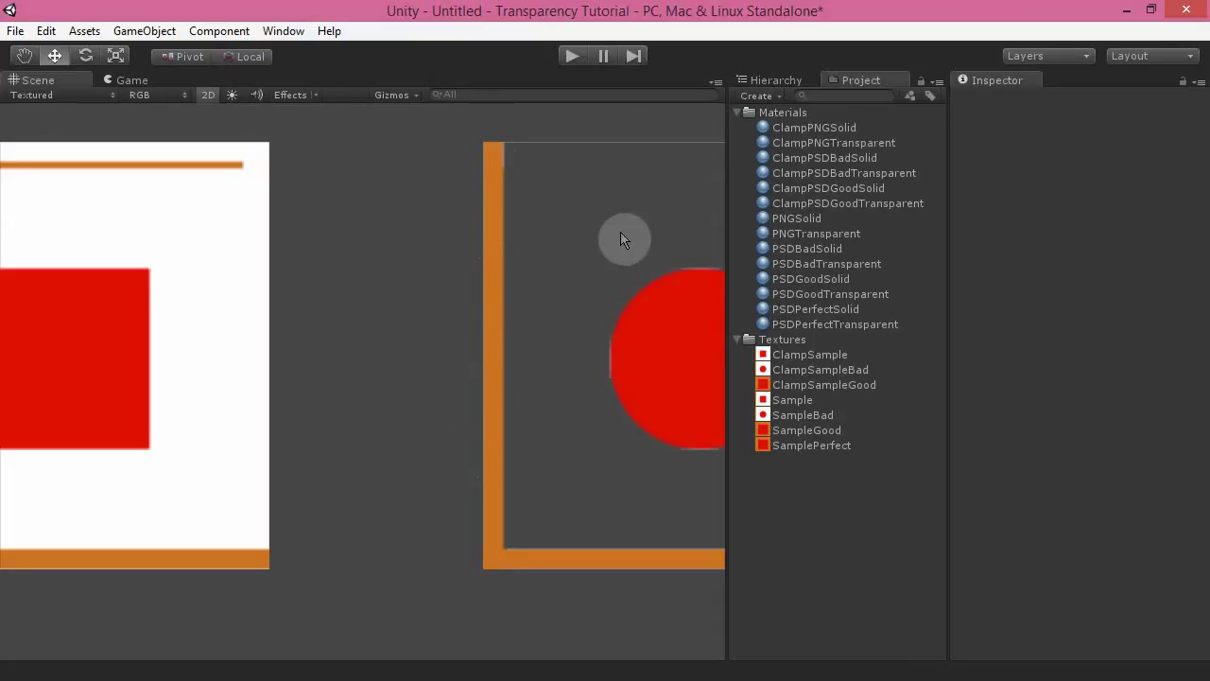
middle_click_drag(622, 238, 352, 248)
scroll(395, 291, "down", 2)
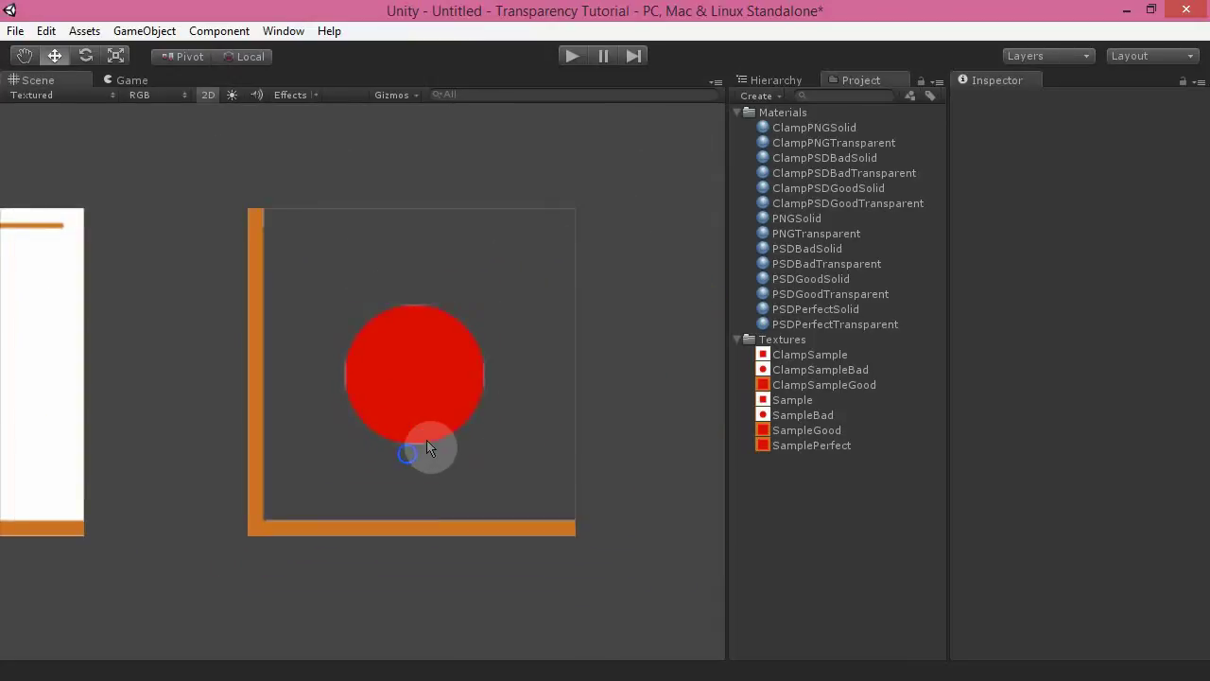
middle_click_drag(426, 445, 562, 426)
scroll(566, 435, "down", 1)
scroll(567, 435, "down", 1)
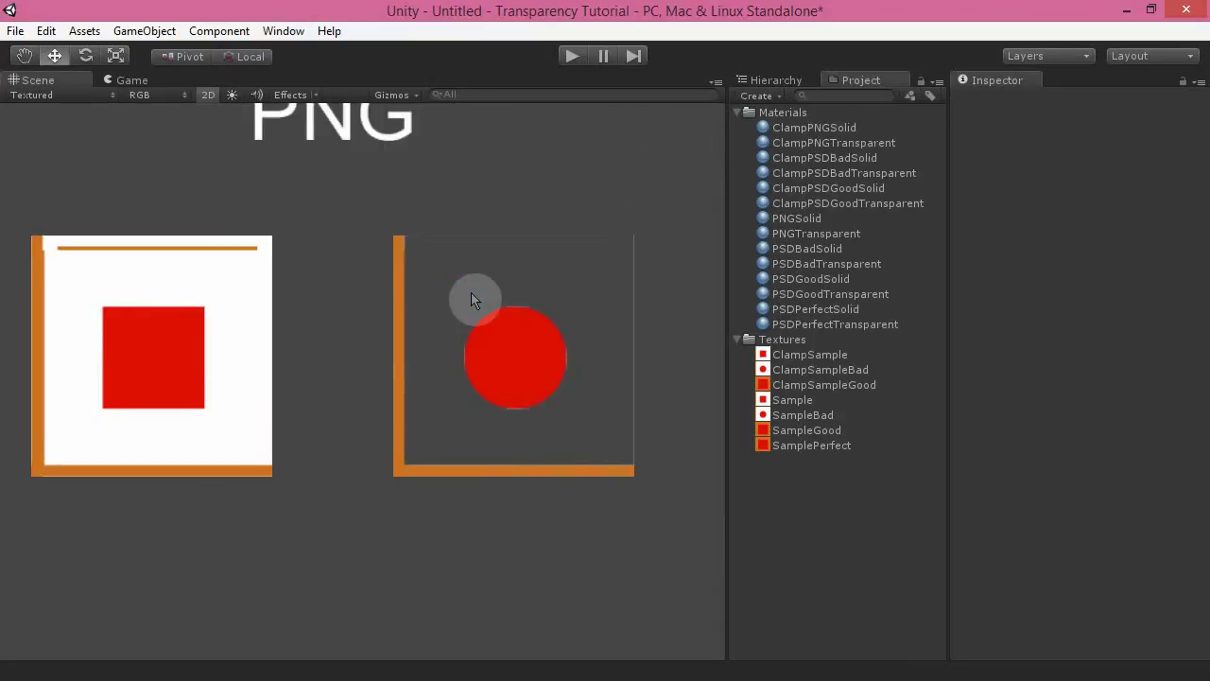
middle_click_drag(473, 297, 501, 380)
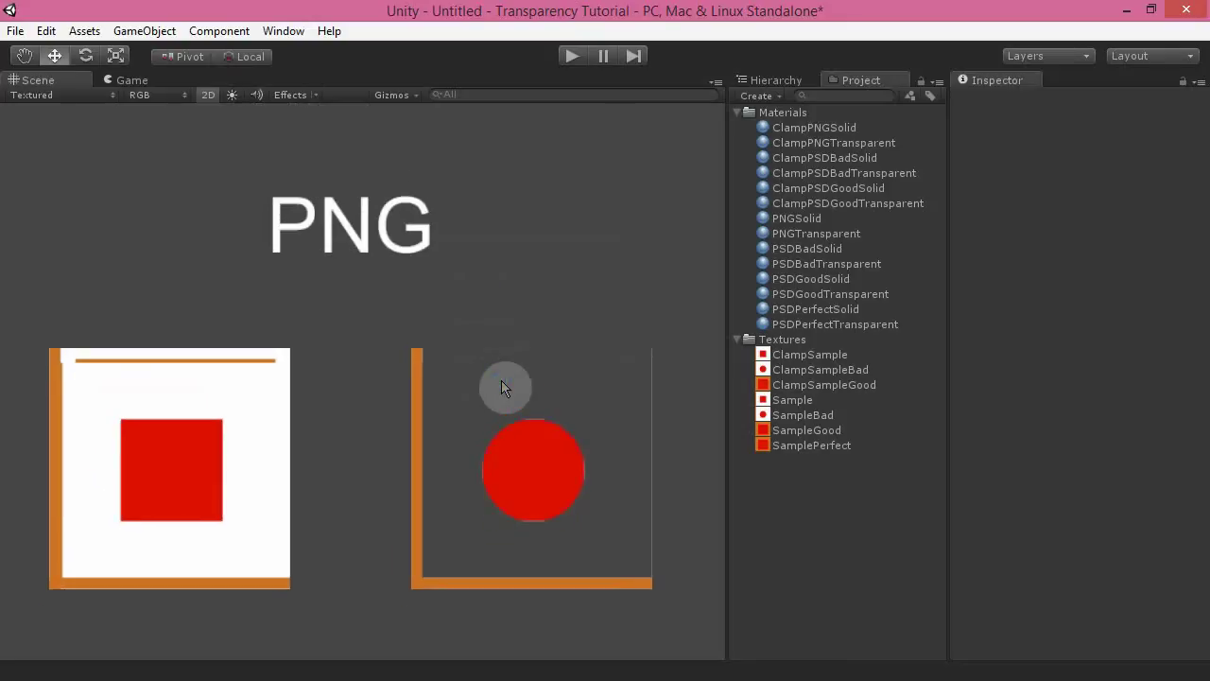
mouse_move(505, 526)
middle_mouse_down()
mouse_move(521, 459)
mouse_move(516, 512)
middle_mouse_up()
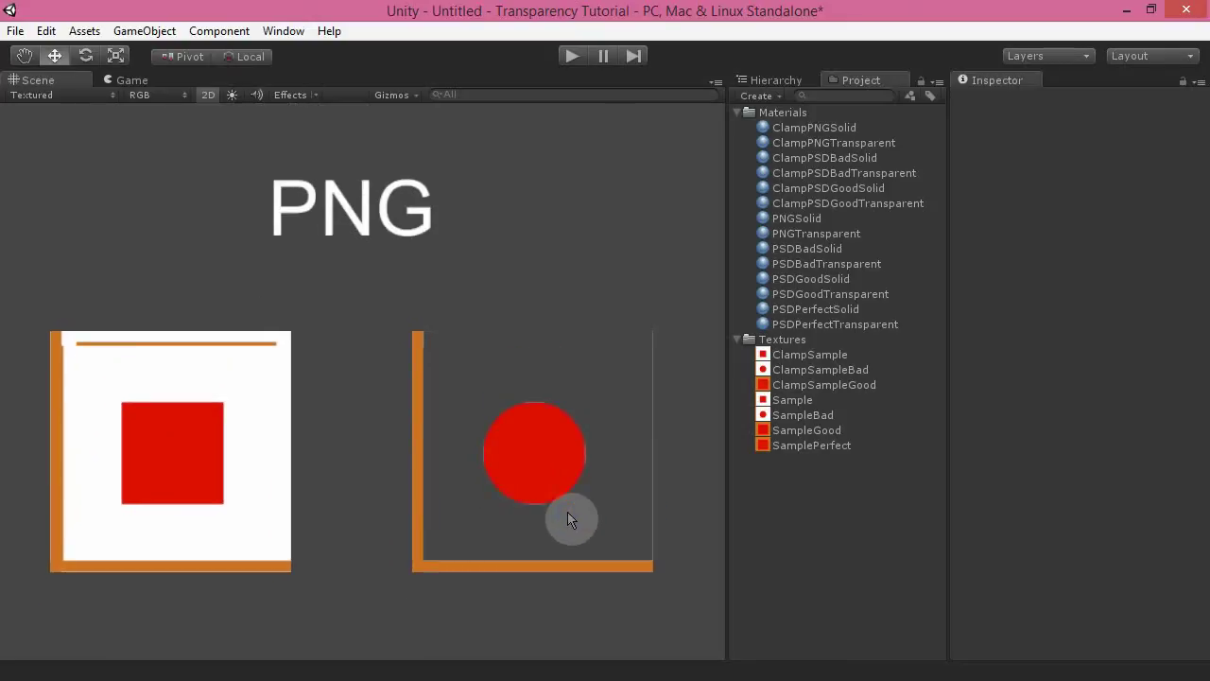
View the upper-row Bad PSD samples up close and check them against the SampleGood.psd artwork in Photoshop
scroll(554, 400, "down", 4)
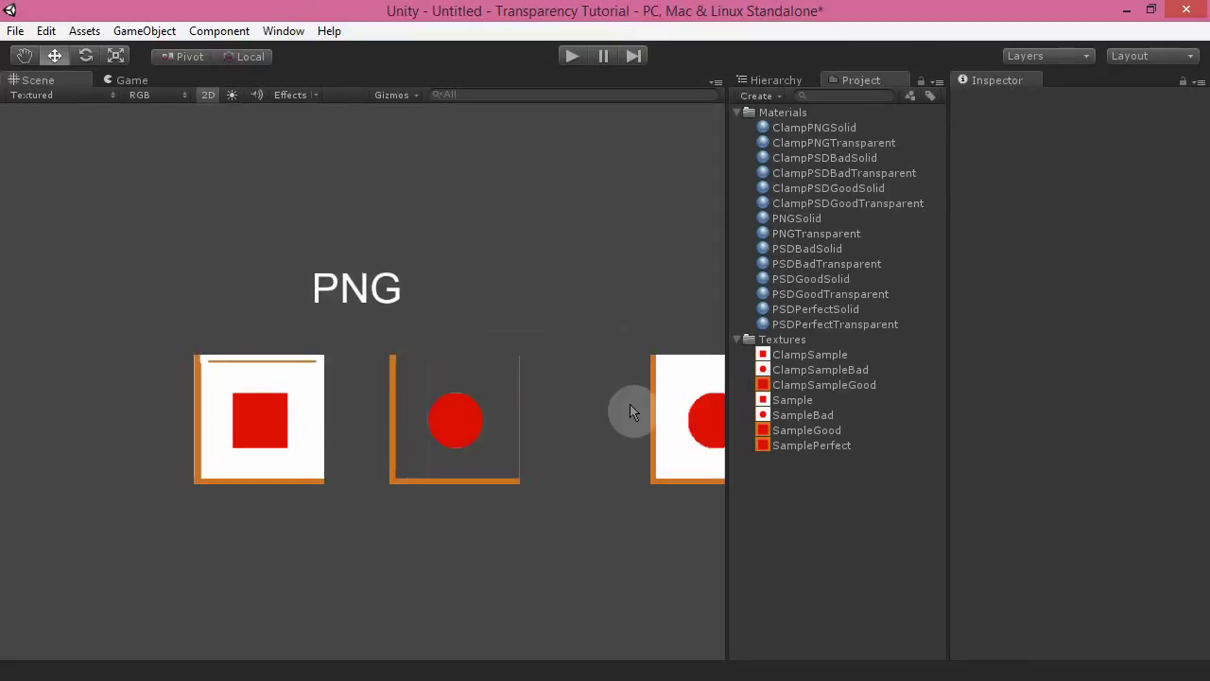
middle_click_drag(632, 412, 238, 368)
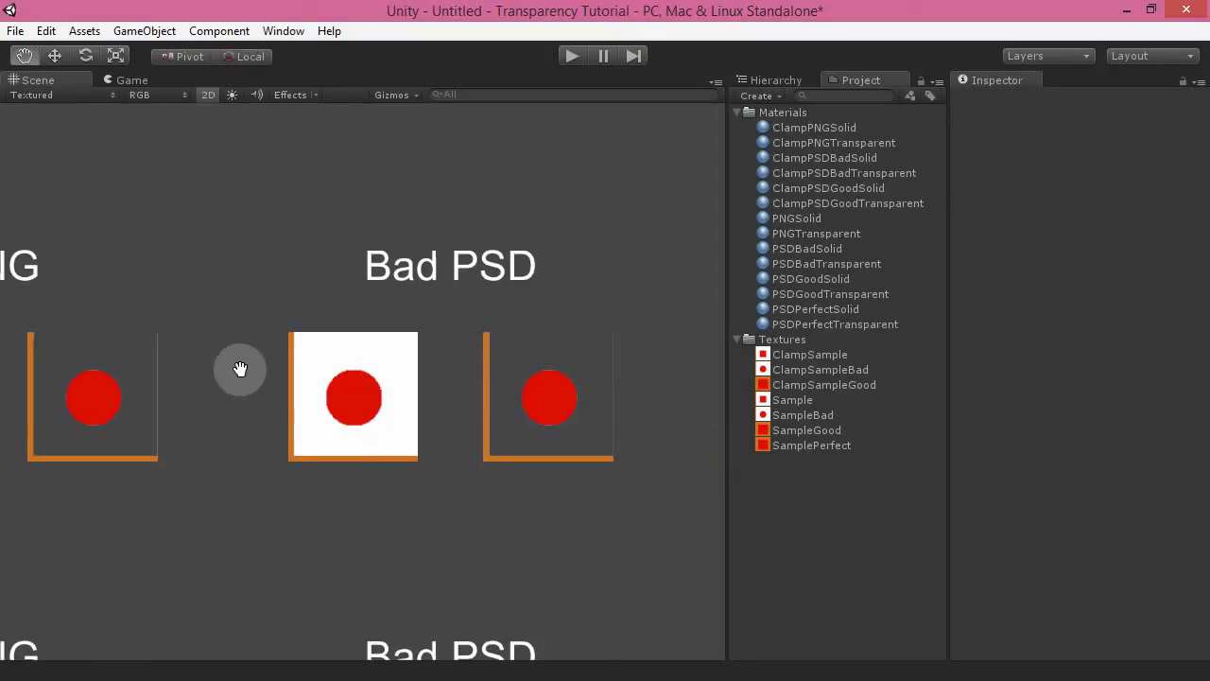
scroll(438, 452, "up", 3)
middle_click_drag(611, 426, 488, 429)
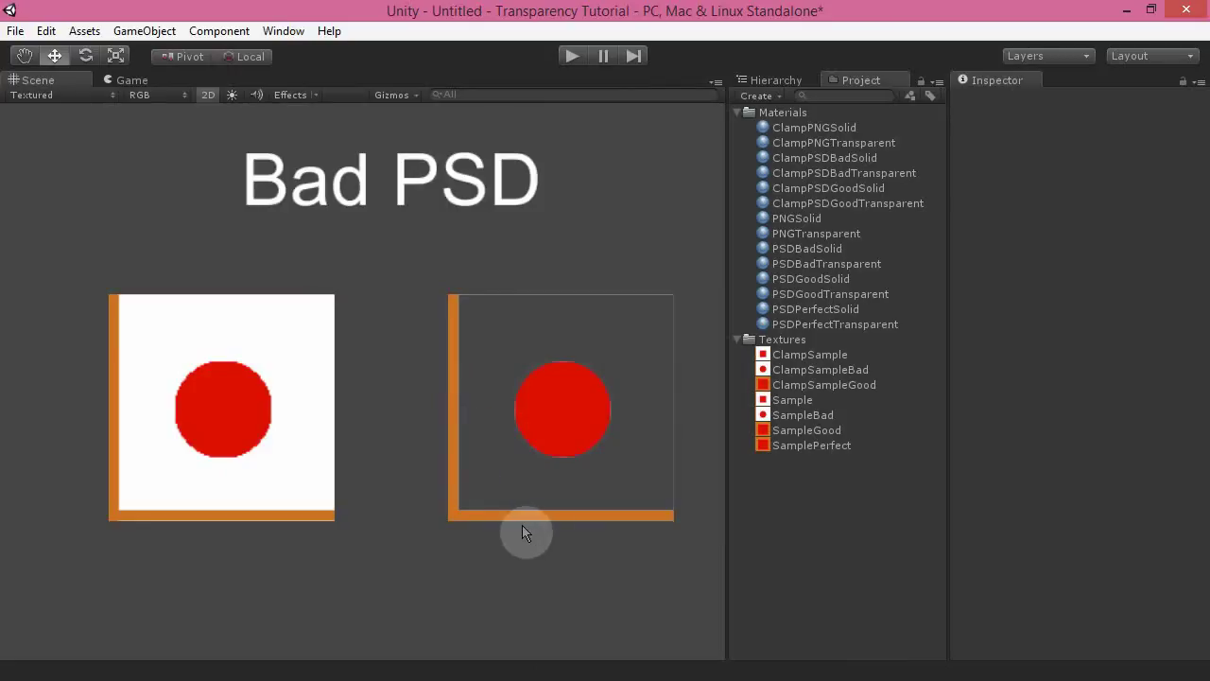
middle_click_drag(508, 525, 508, 524)
key("alt+Tab")
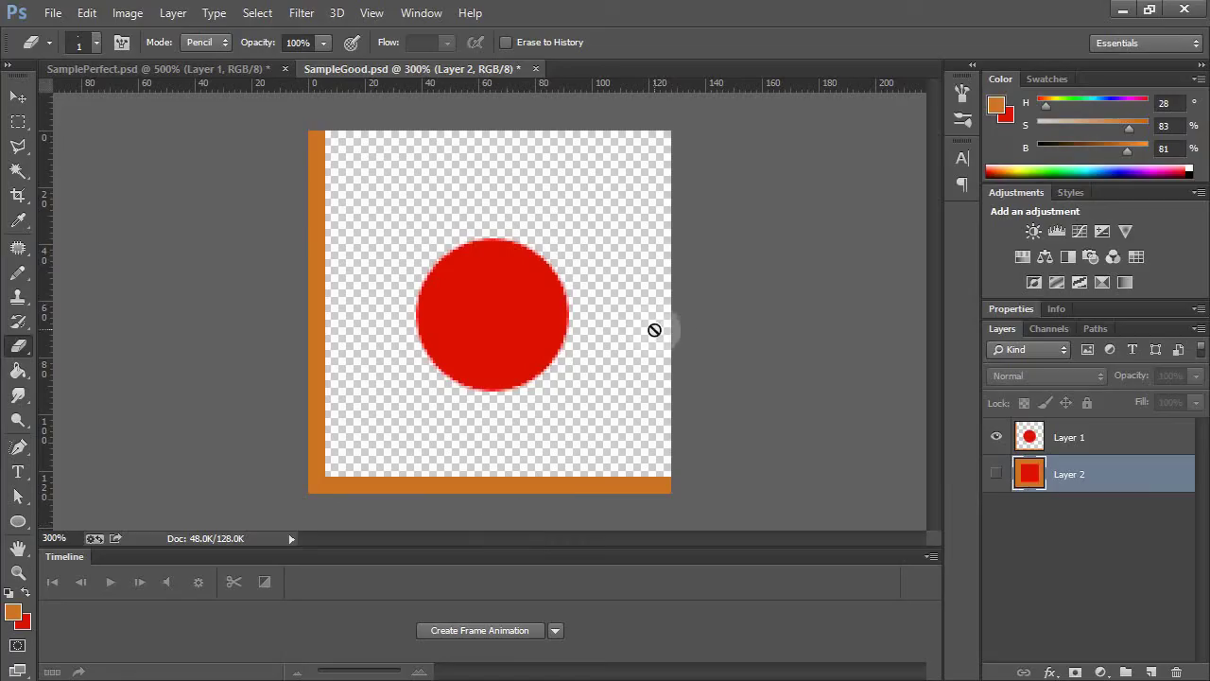
key("alt+Tab")
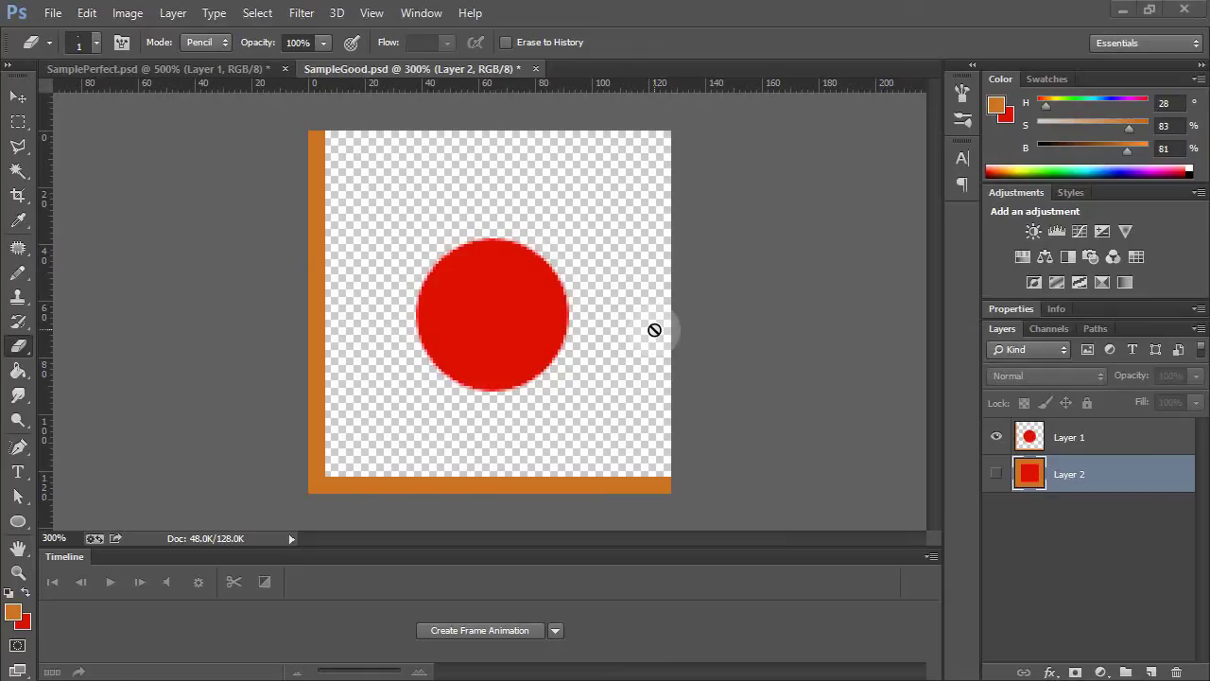
Inspect the outline of the red circle and the frame edges on the upper-row transparent Bad PSD sample
middle_click_drag(419, 397, 442, 363)
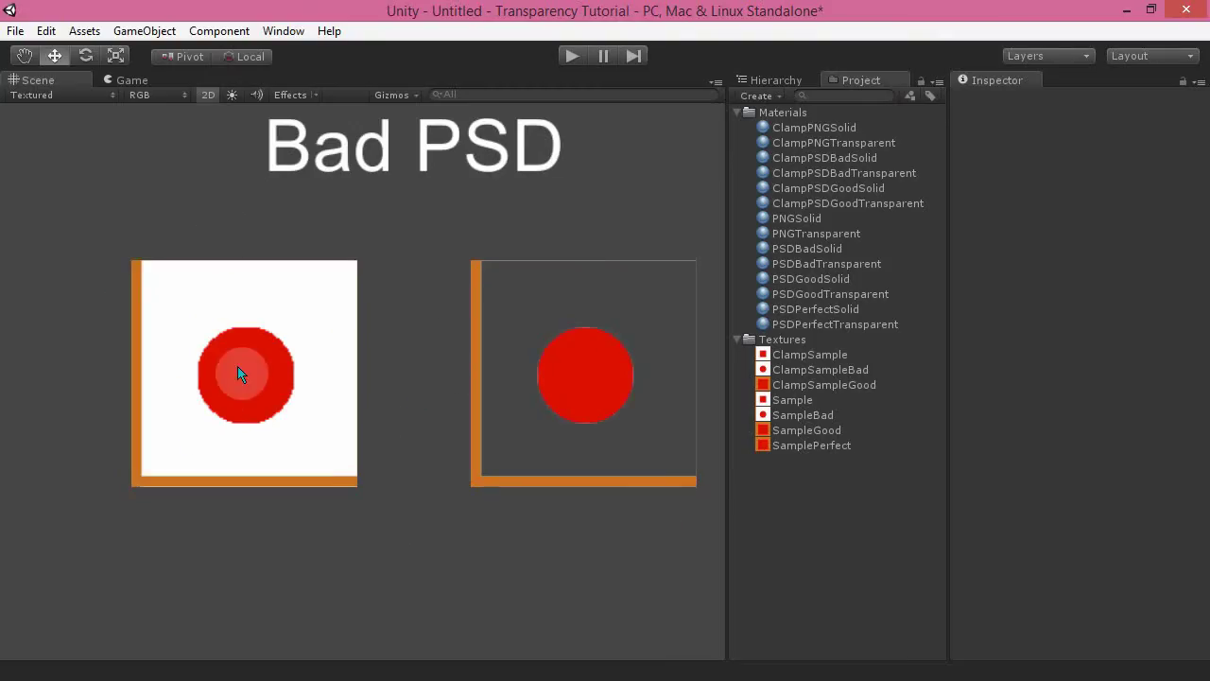
middle_click_drag(545, 464, 557, 342)
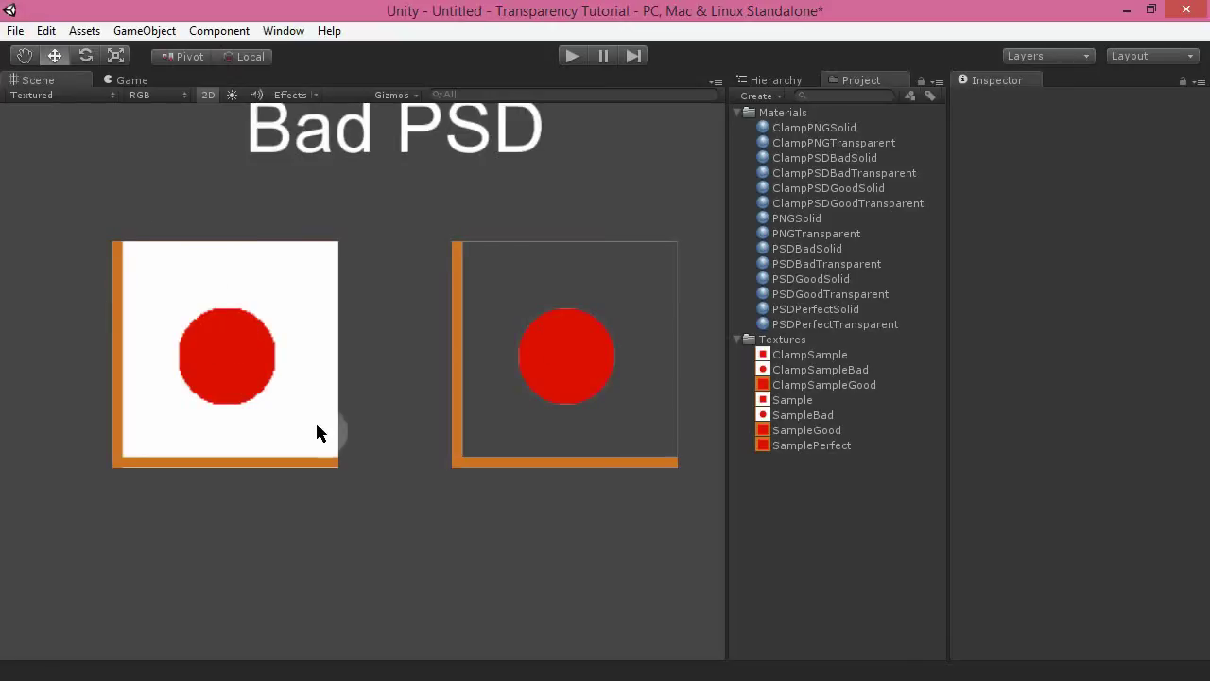
scroll(556, 374, "up", 5)
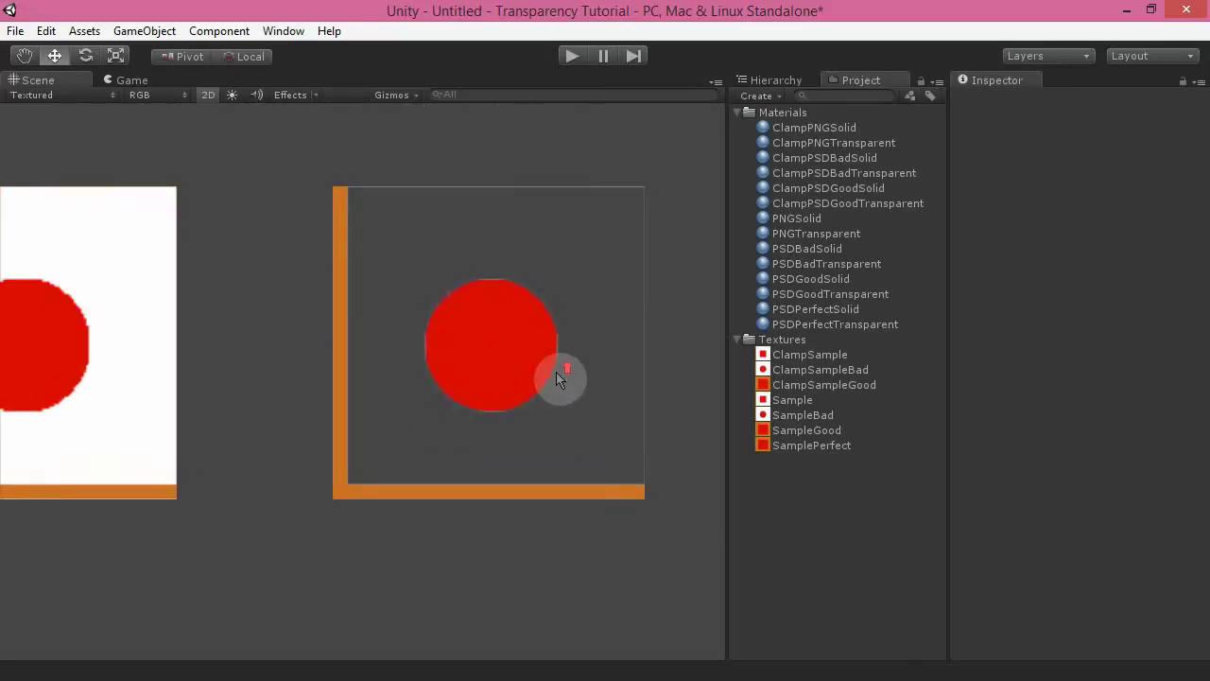
middle_click_drag(581, 465, 491, 452)
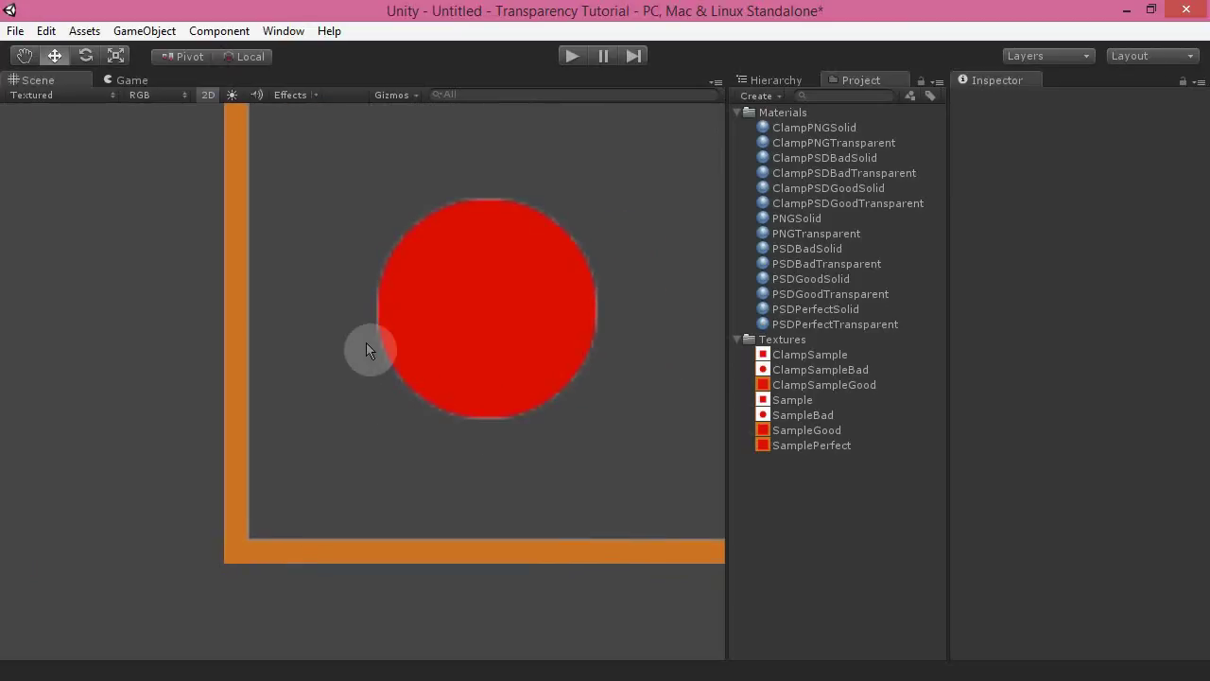
middle_click_drag(616, 328, 487, 419)
scroll(491, 416, "down", 3)
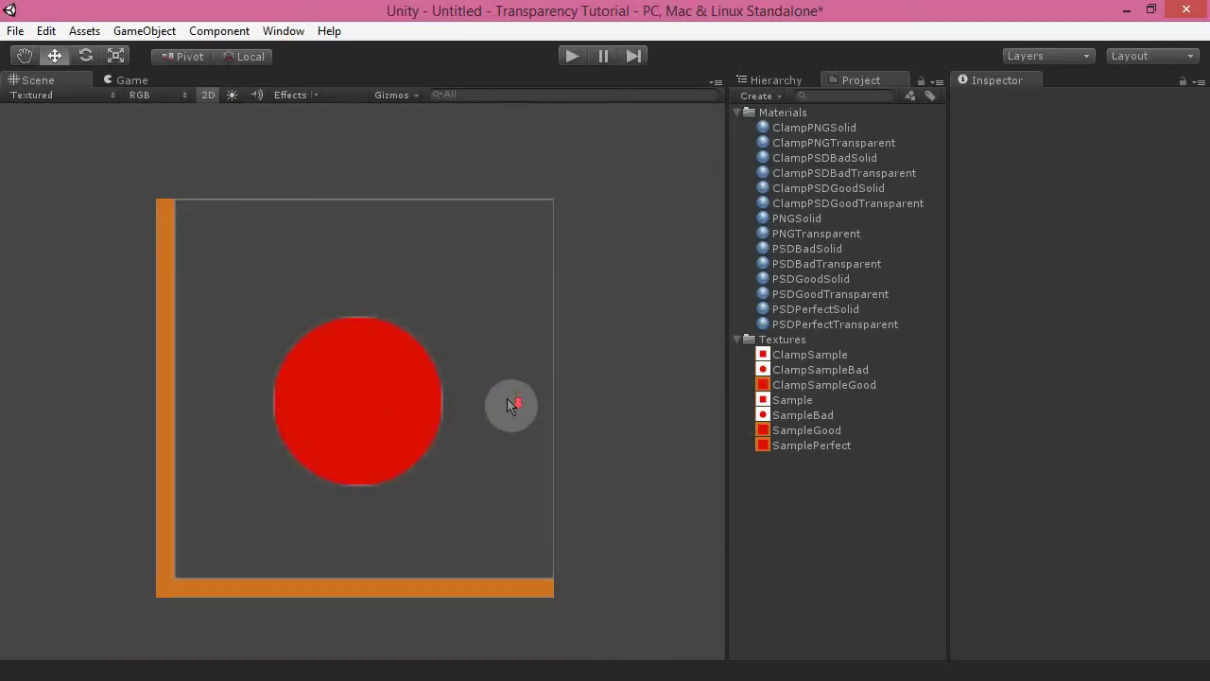
middle_click_drag(368, 467, 573, 476)
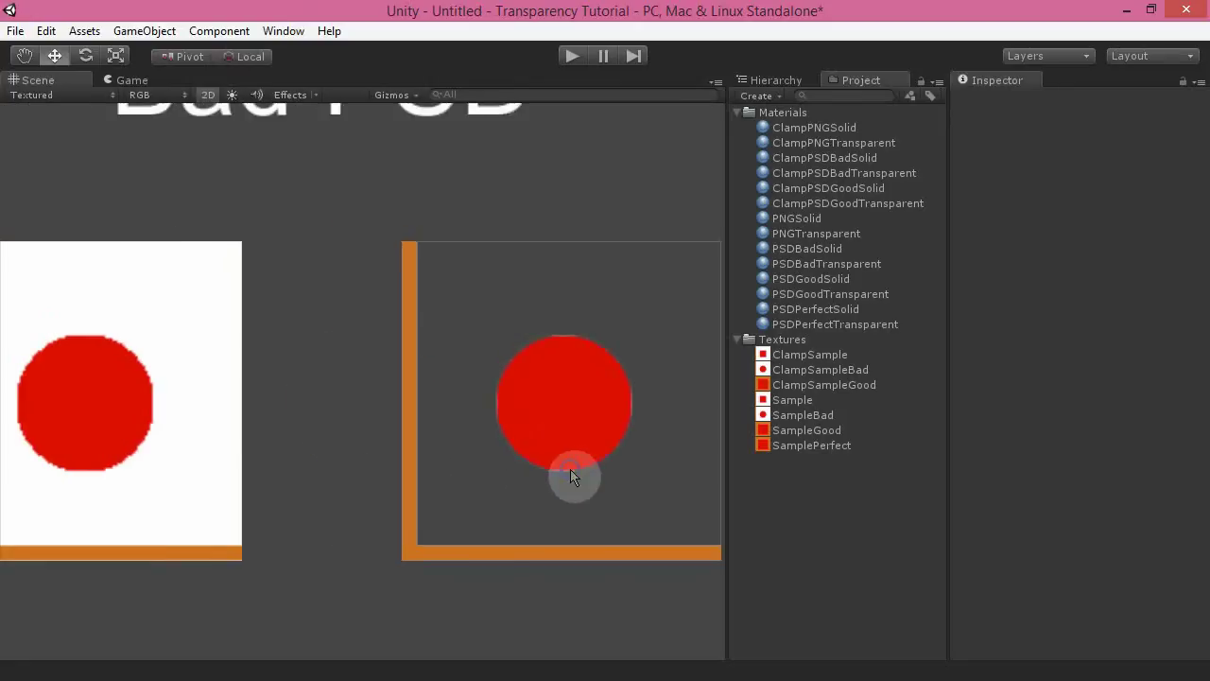
Examine the solid and transparent Good PSD samples in the upper row of the scene up close
scroll(571, 475, "down", 4)
middle_click_drag(520, 339, 498, 351)
scroll(497, 351, "down", 3)
middle_click_drag(660, 411, 251, 425)
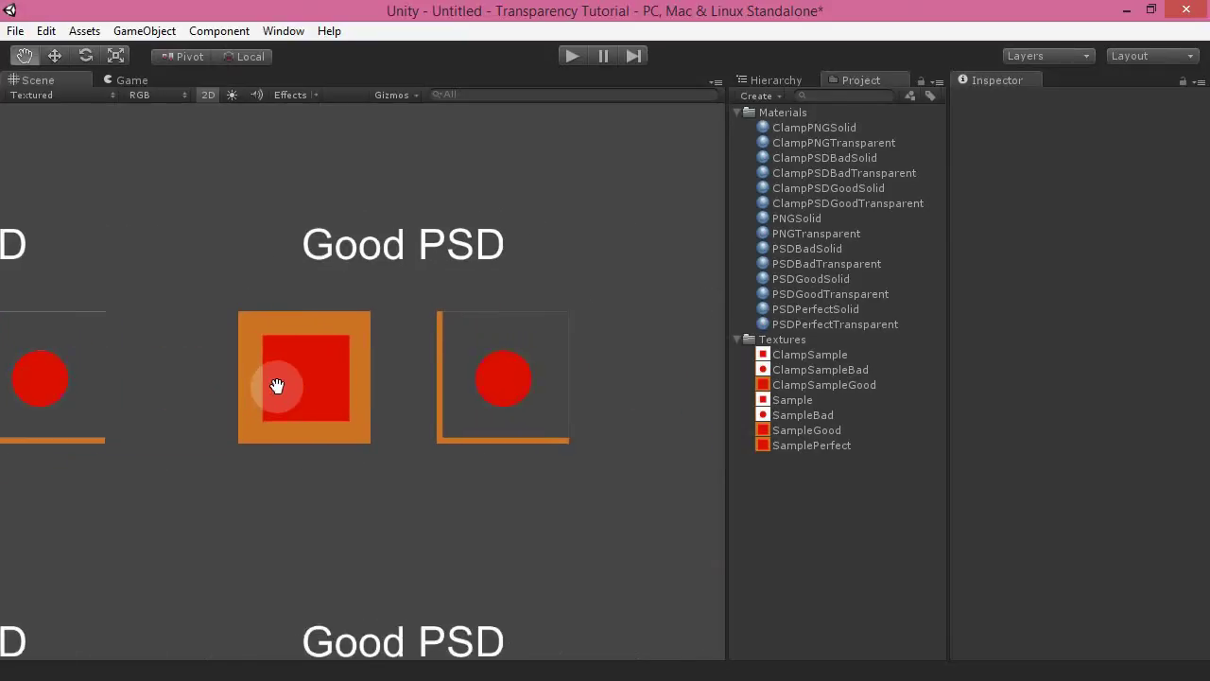
scroll(343, 476, "up", 4)
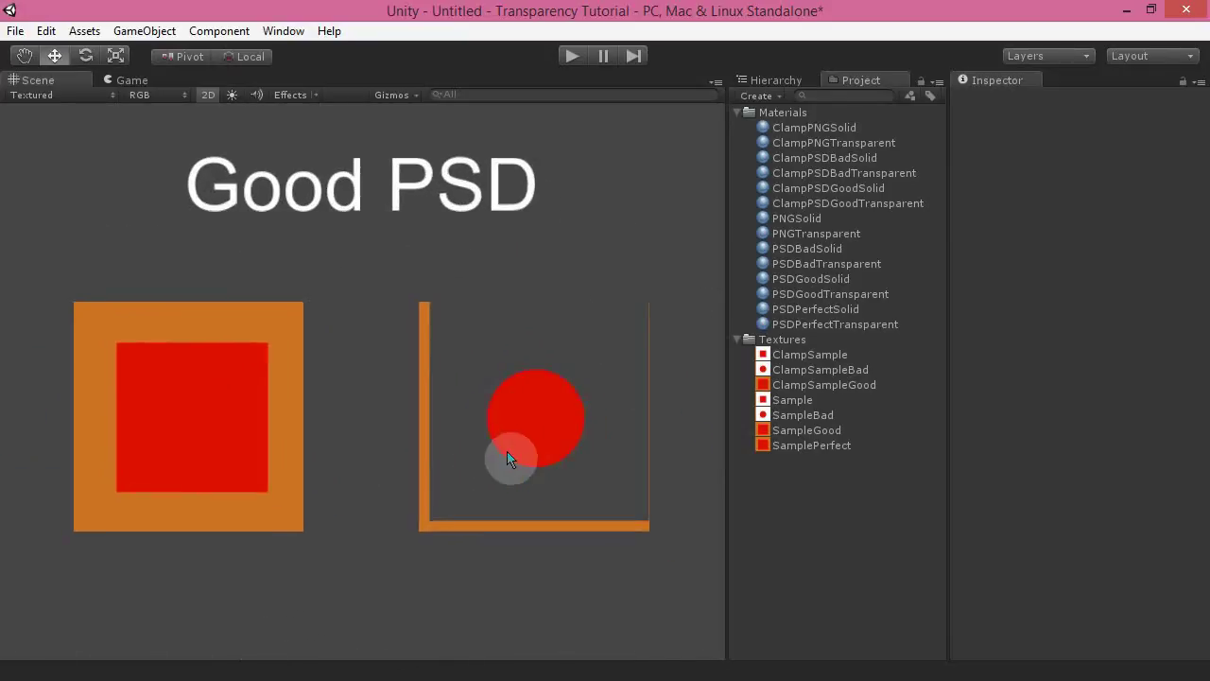
middle_click_drag(489, 344, 489, 365)
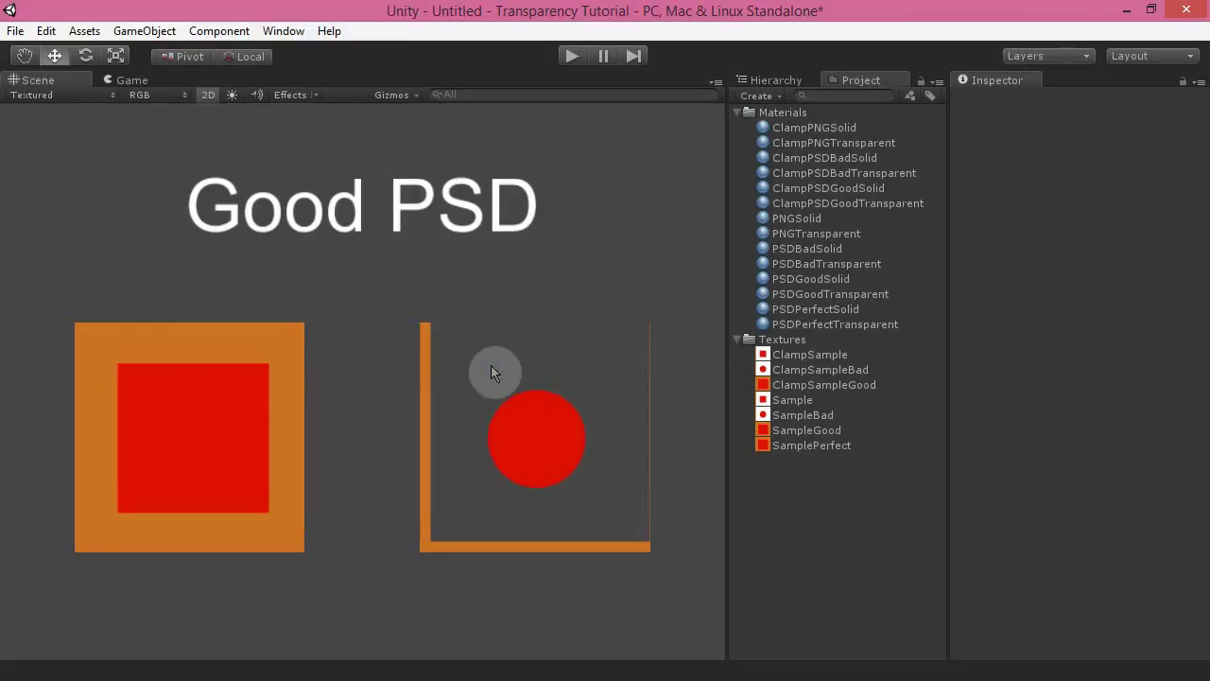
Inspect the frame edges and red circle of the upper-row transparent Good PSD sample up close
middle_click_drag(447, 474, 337, 427)
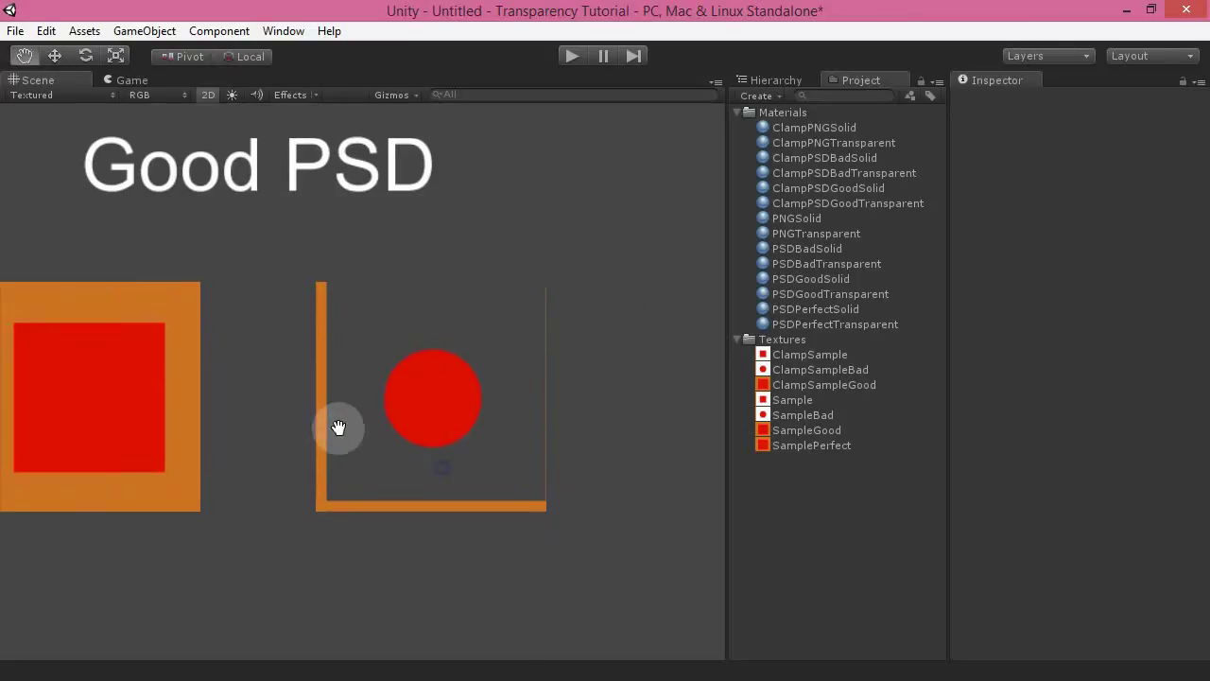
scroll(341, 432, "up", 4)
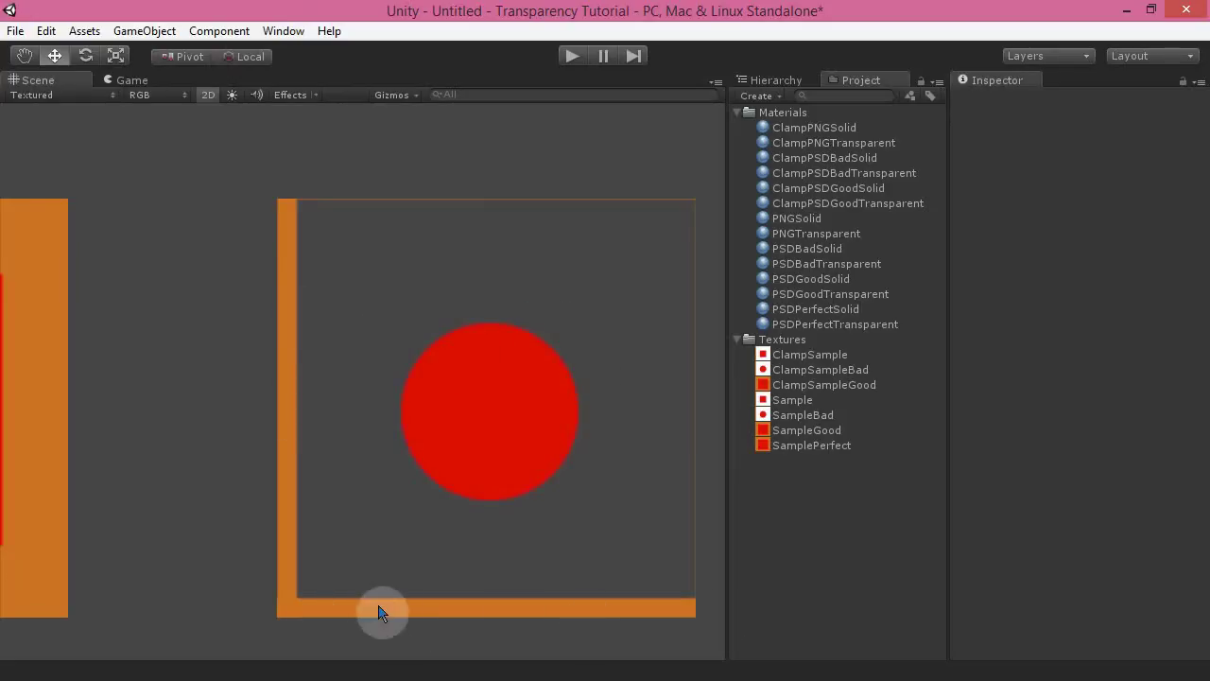
middle_click_drag(270, 513, 284, 484)
scroll(283, 478, "down", 4)
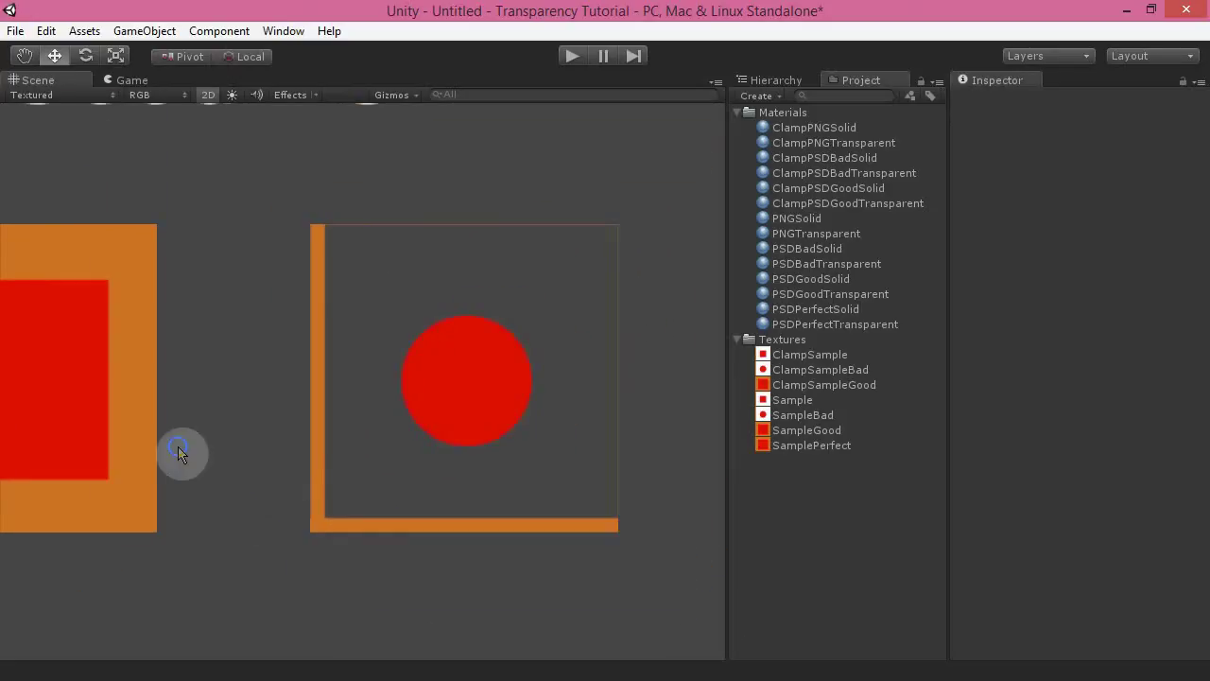
middle_click_drag(179, 448, 219, 449)
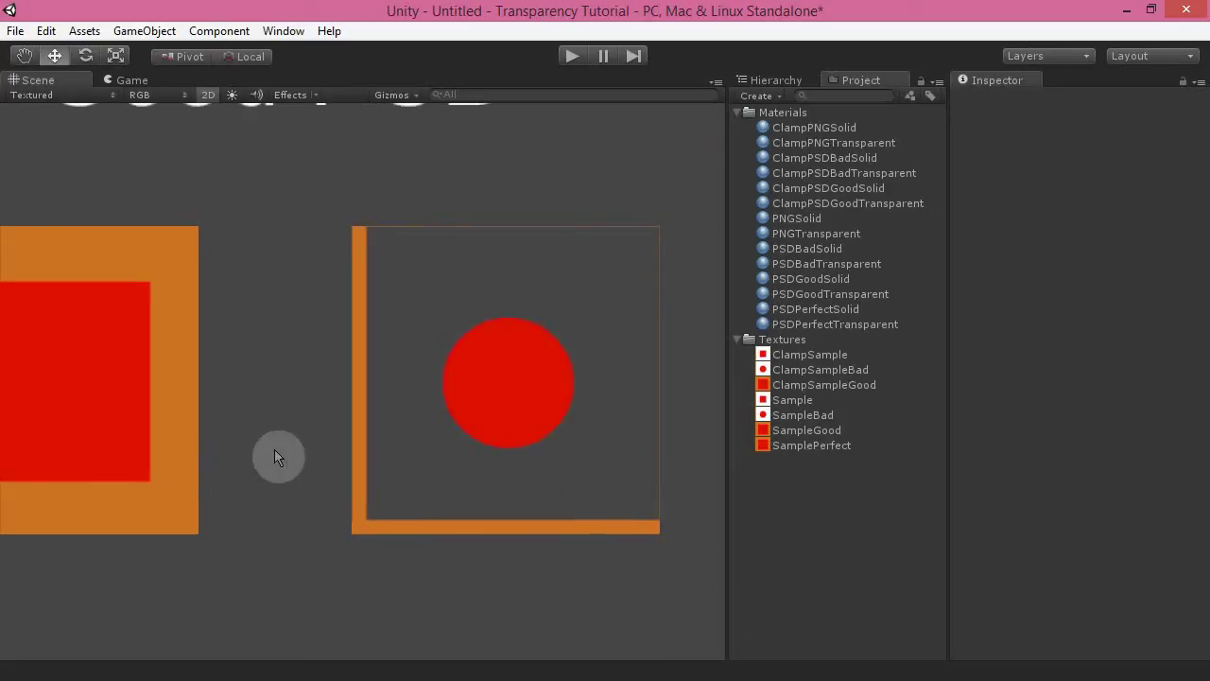
Switch to Photoshop and toggle Layer 2 of SampleGood.psd to compare it with Layer 1, leaving Layer 2 visible
key("alt+Tab")
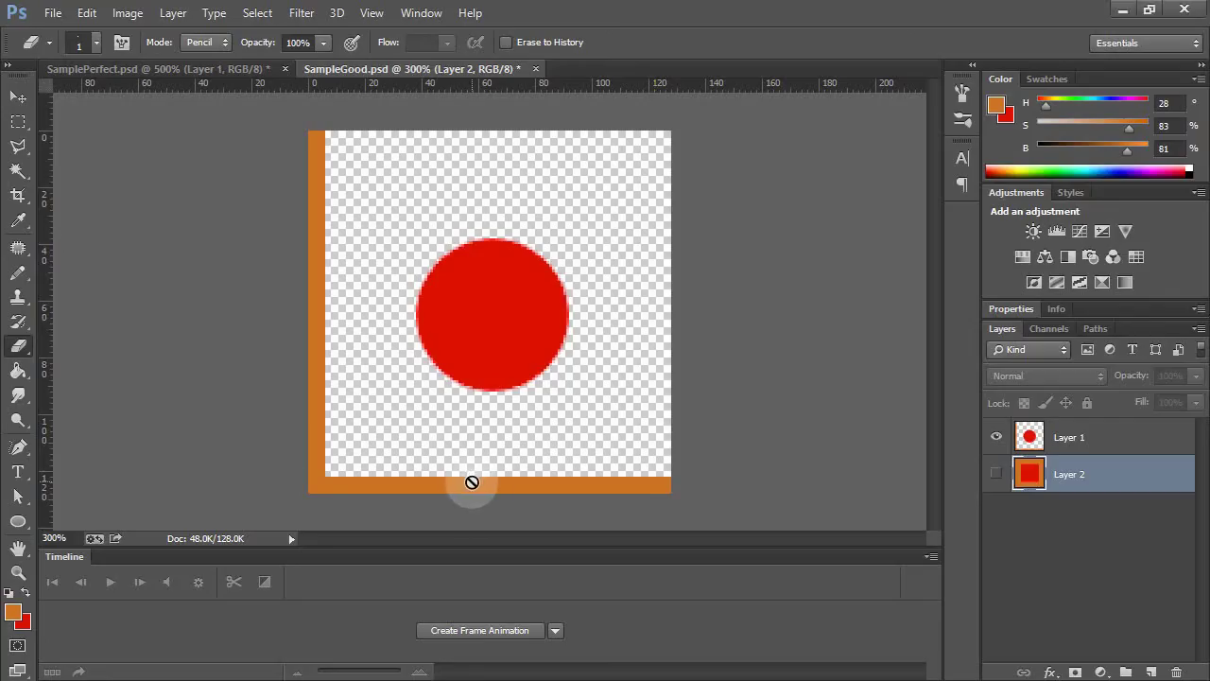
left_click(996, 474)
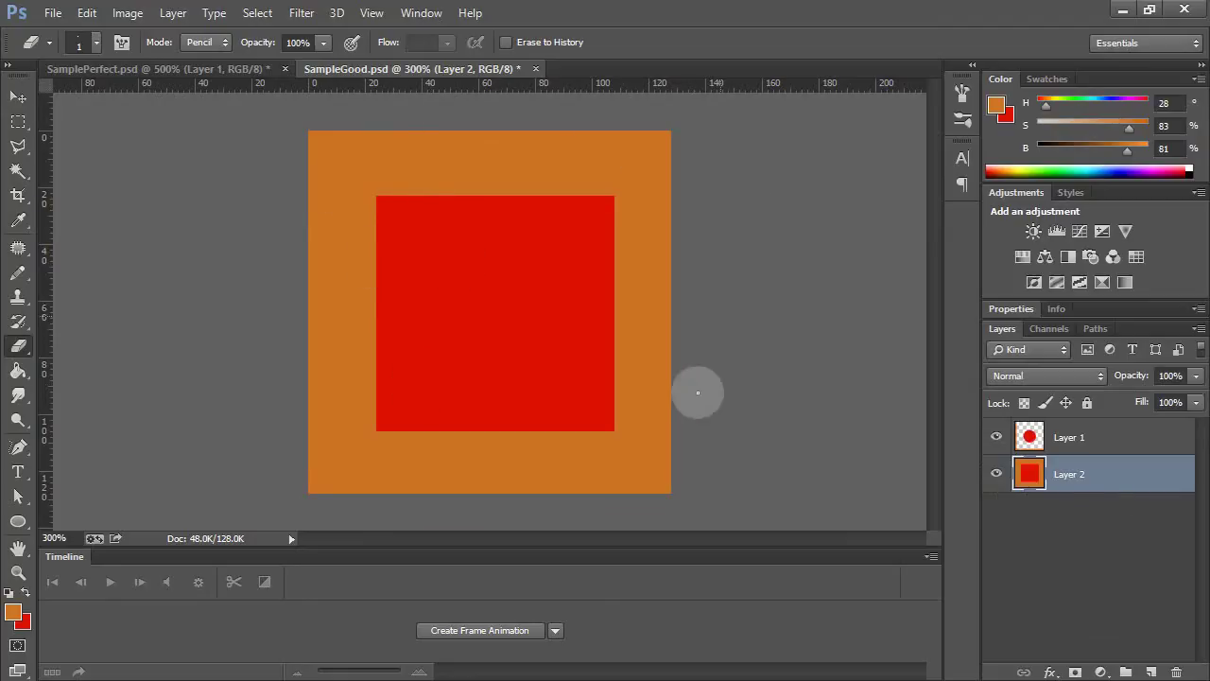
left_click(998, 479)
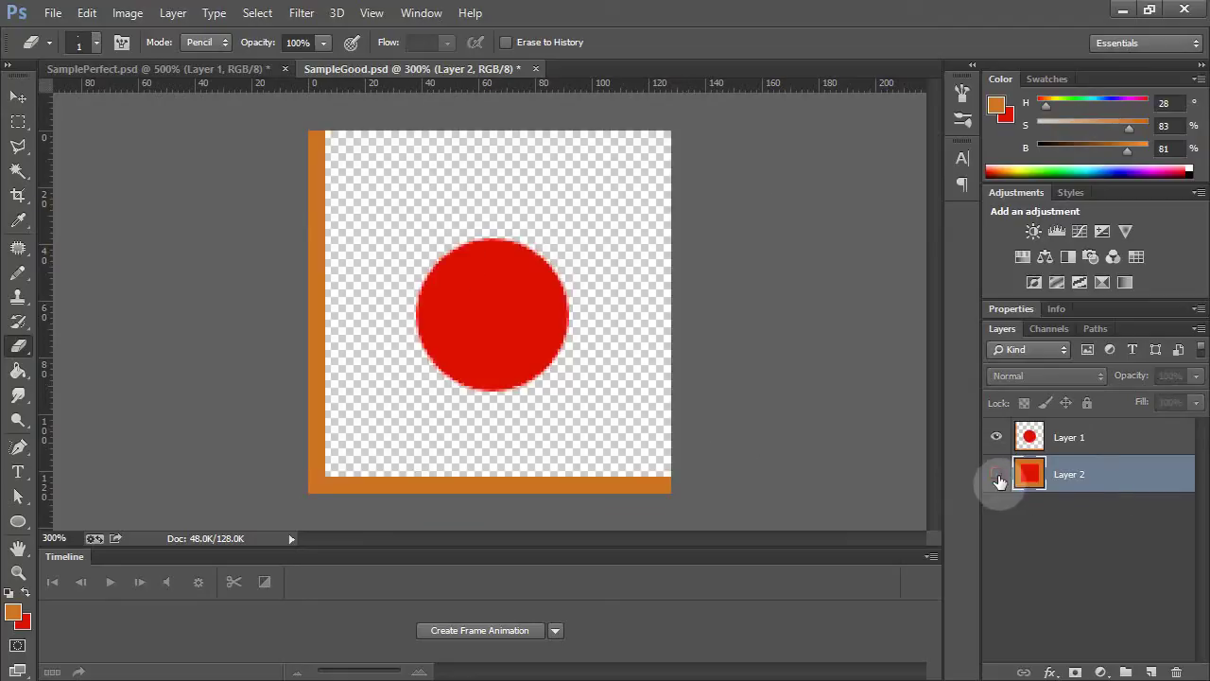
left_click(999, 479)
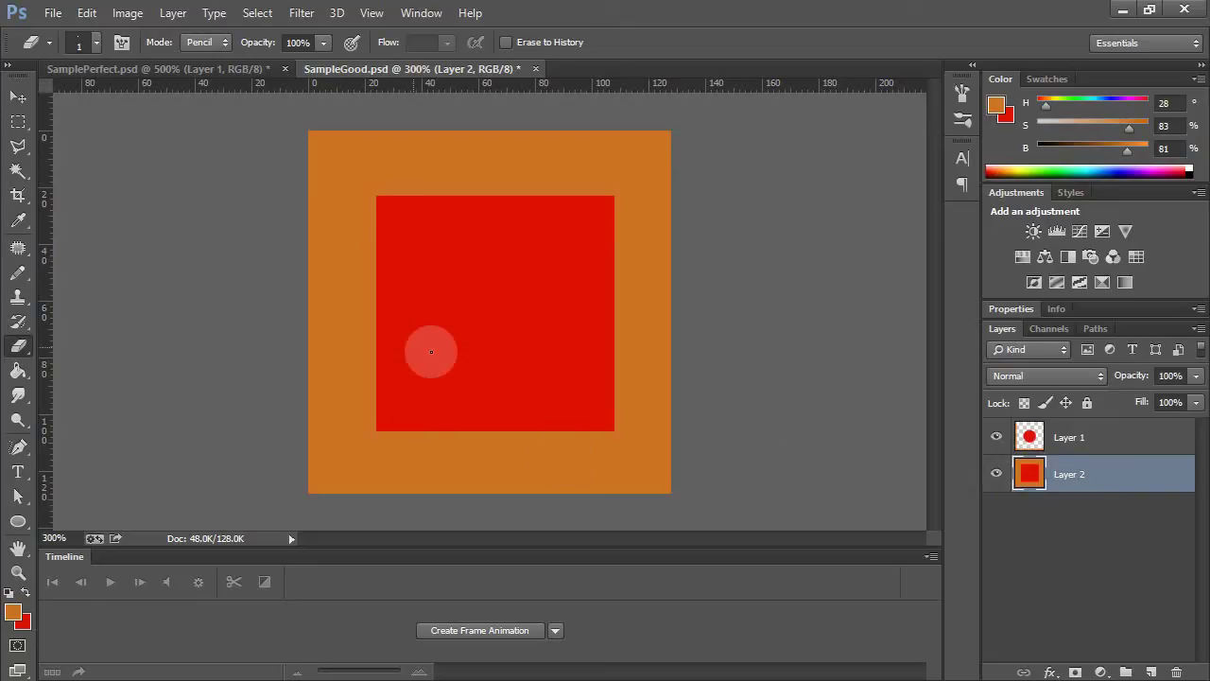
Load Layer 1's transparency as a selection, delete the Alpha 1 channel and save the selection as a new alpha channel
left_click(1033, 441, "ctrl")
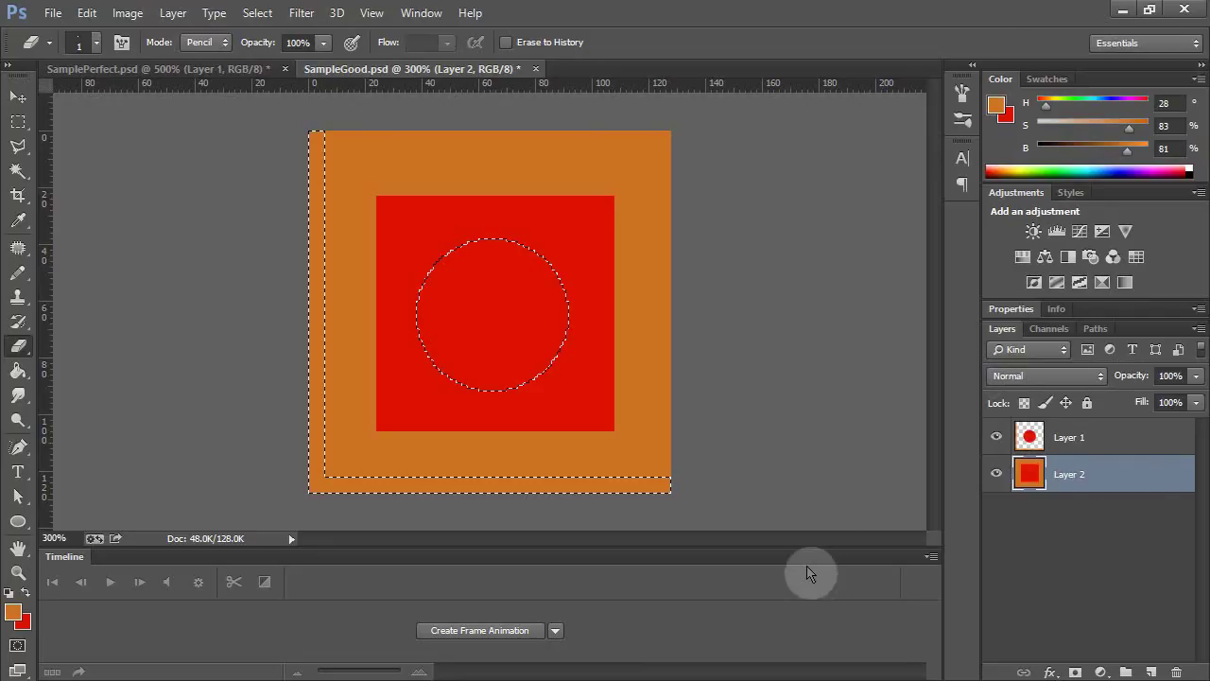
left_click(1049, 331)
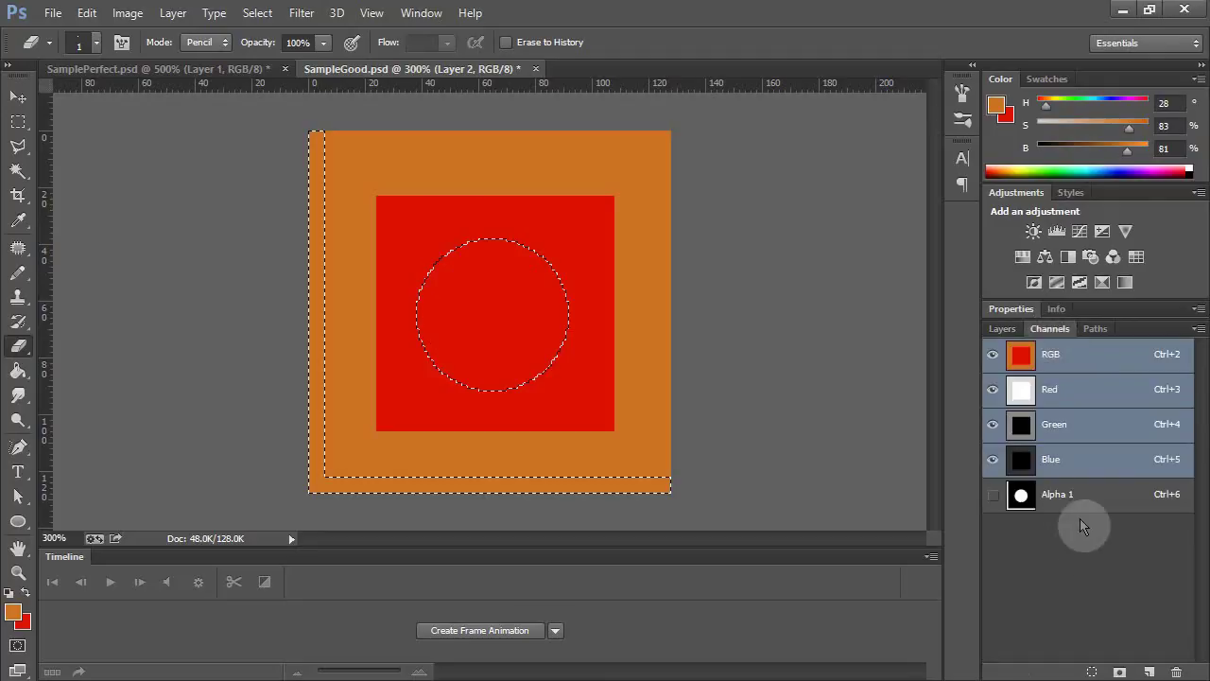
left_click_drag(1082, 493, 1176, 669)
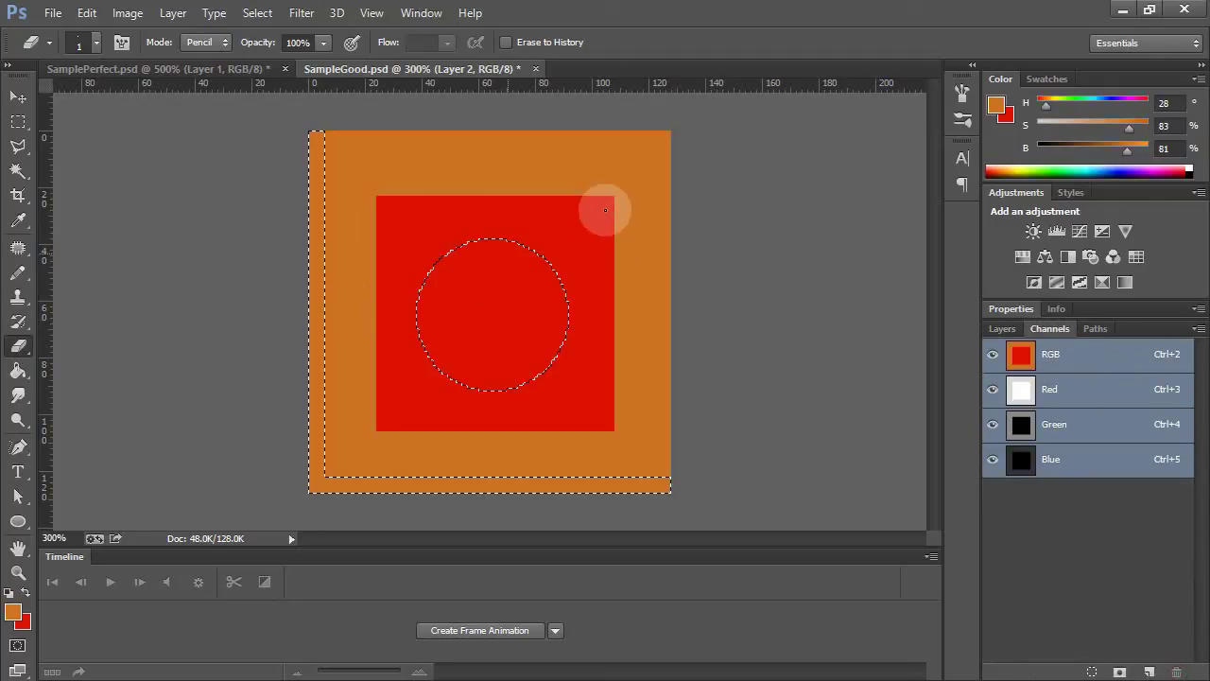
left_click(1121, 671)
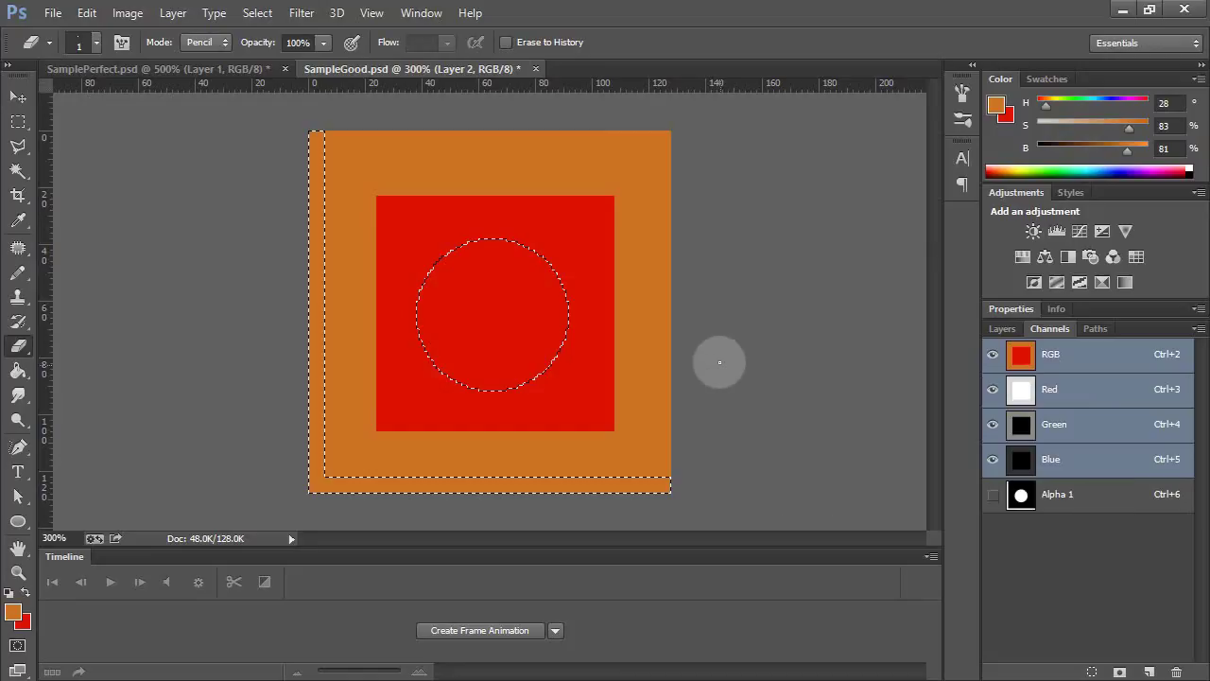
Switch back to Unity, check the transparent Good PSD quad's properties, deselect it and view both upper-row Good PSD samples
key("alt+Tab")
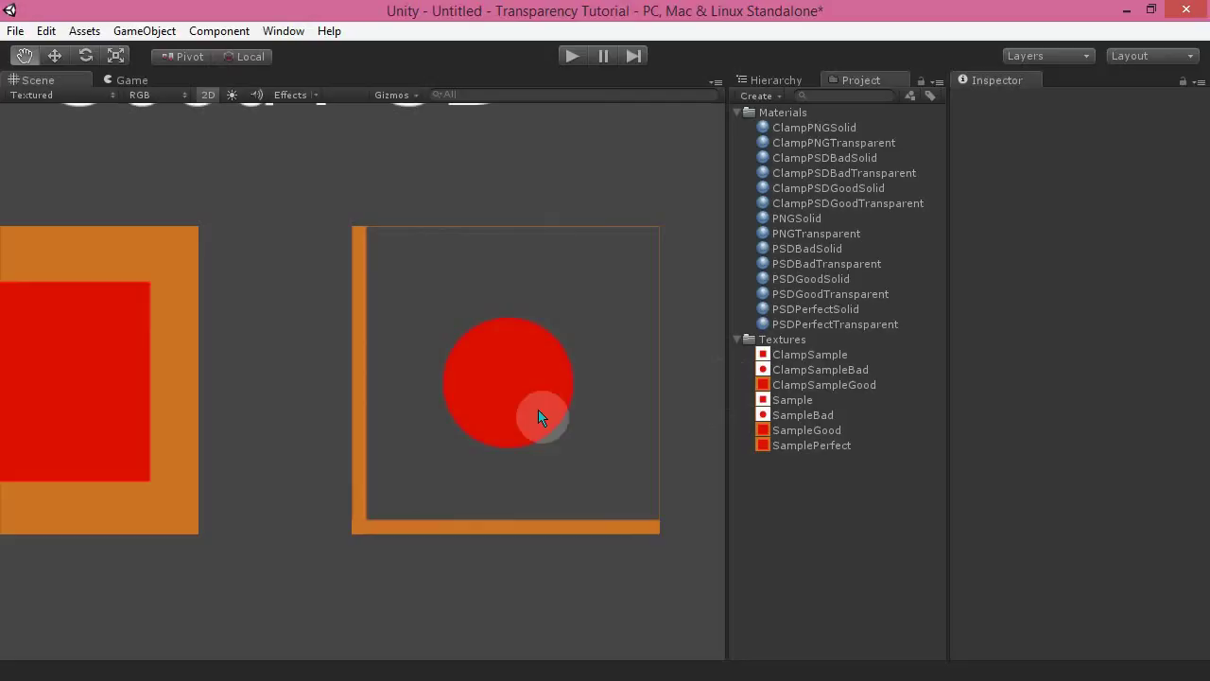
left_click_drag(489, 405, 486, 336)
key("w")
left_click(508, 330)
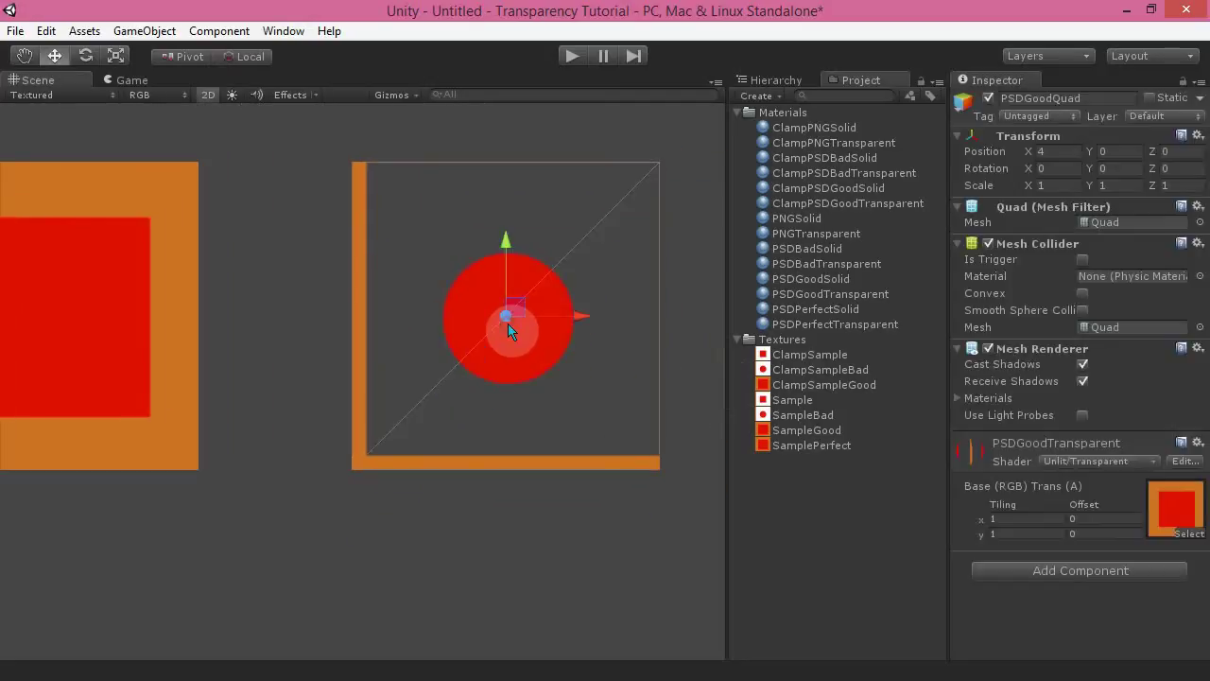
middle_click_drag(452, 344, 430, 316)
left_click(355, 551)
right_click_drag(386, 328, 345, 437)
left_click(344, 437)
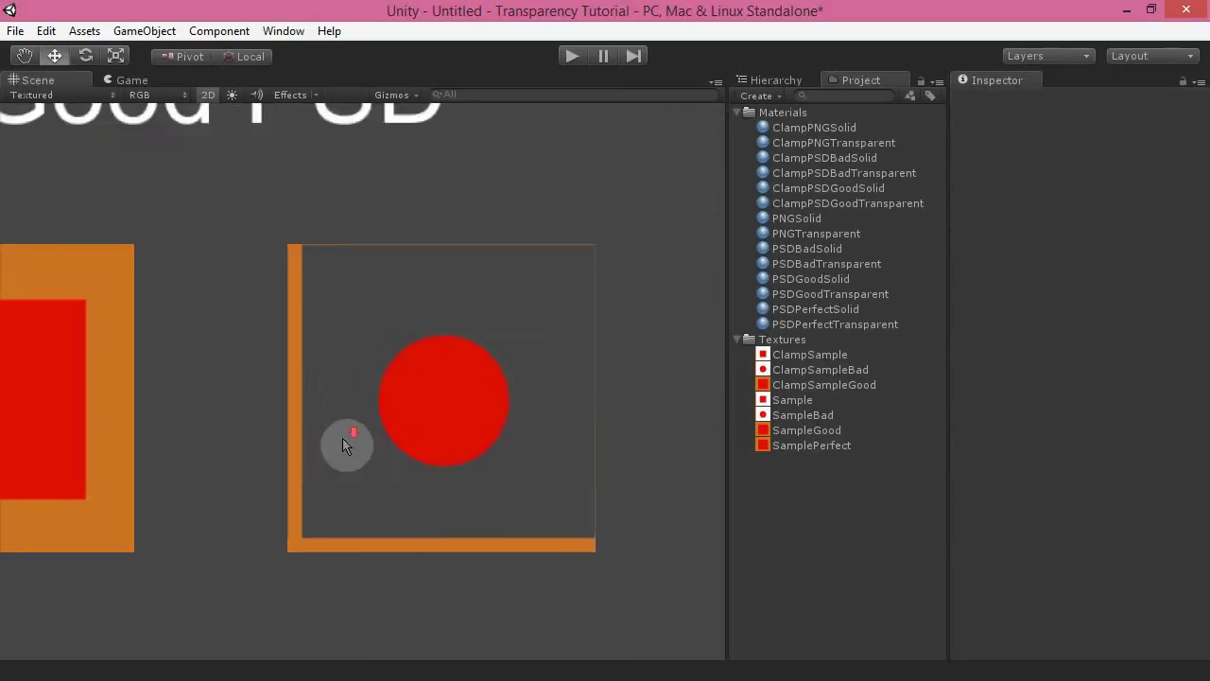
scroll(345, 438, "down", 5)
right_click_drag(245, 390, 295, 392)
middle_click_drag(295, 399, 356, 447)
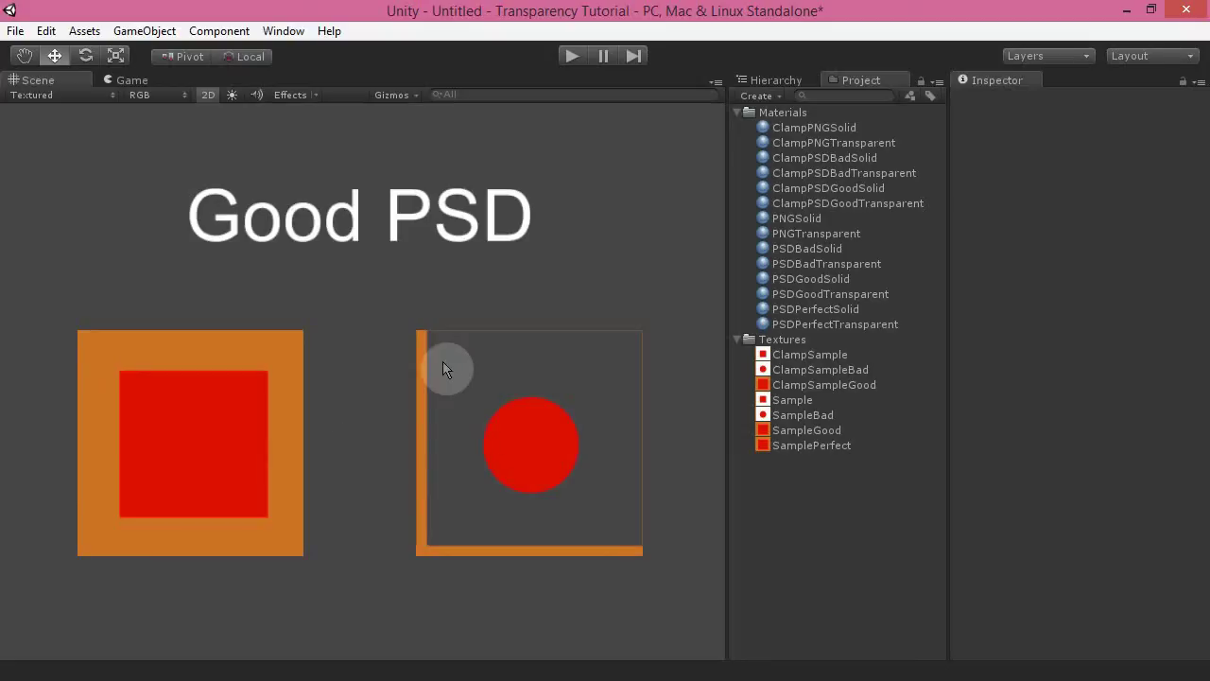
Examine the outer borders and circle outline of the upper-row transparent Good PSD sample at closer range
middle_click_drag(369, 454, 340, 412)
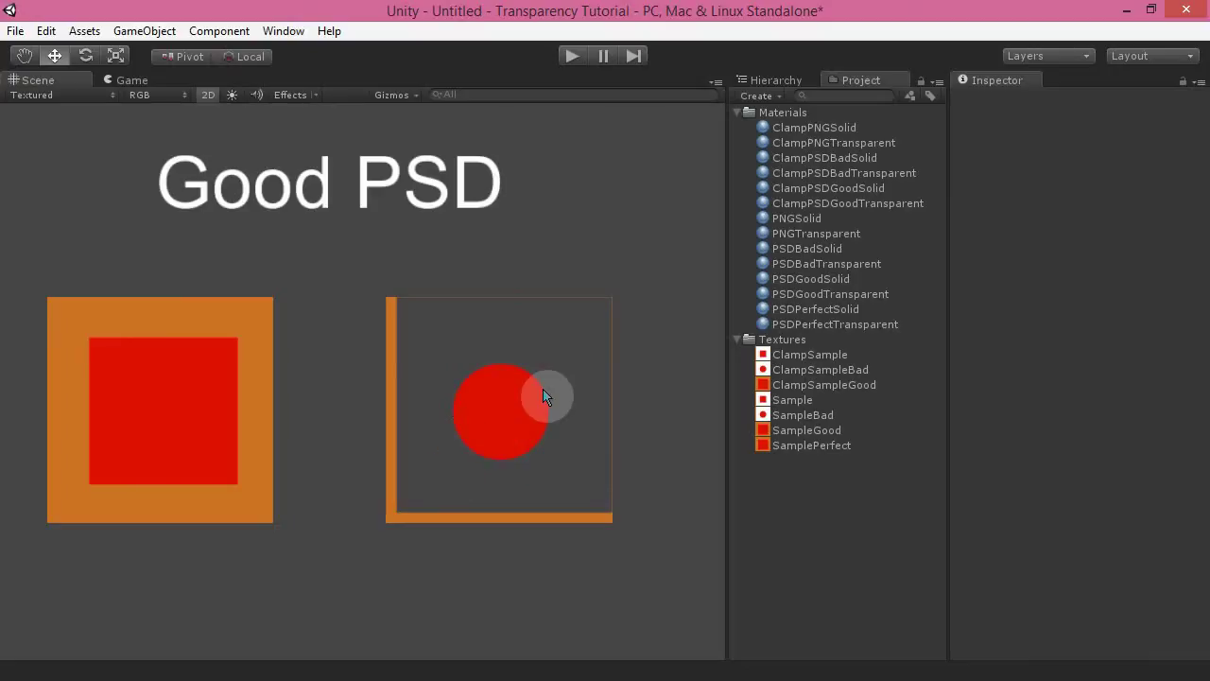
middle_click_drag(555, 309, 514, 354)
scroll(500, 465, "up", 13)
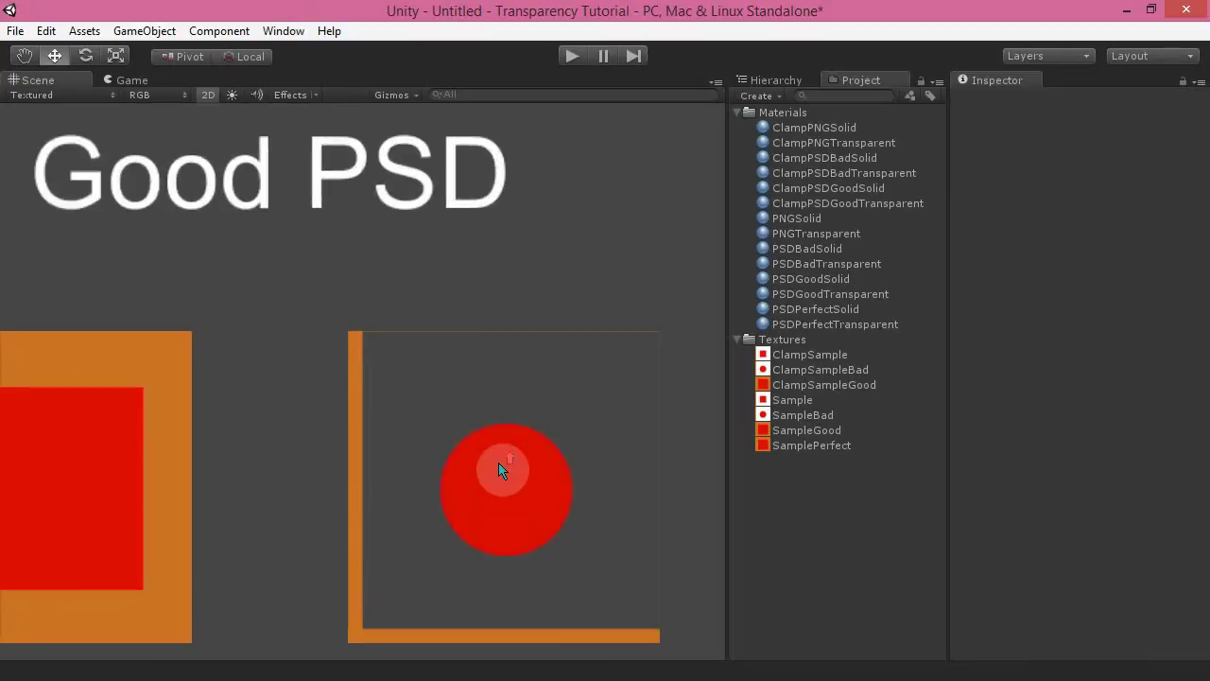
middle_click_drag(569, 488, 460, 443)
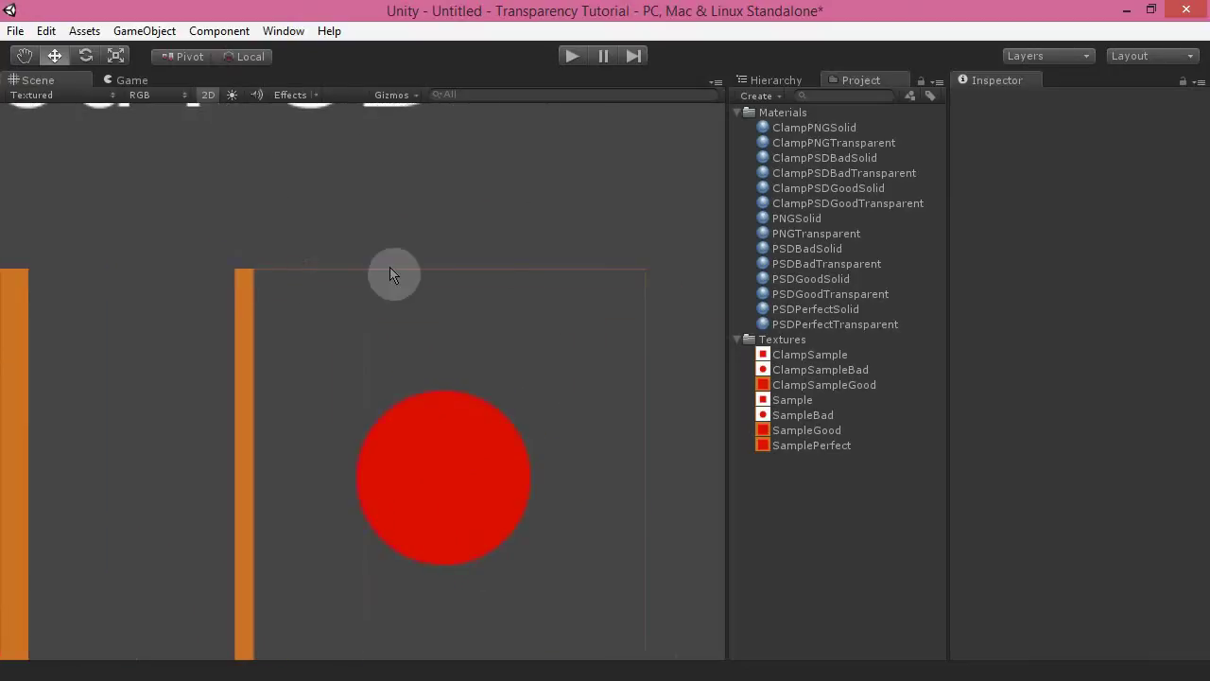
mouse_move(551, 477)
middle_mouse_down()
mouse_move(581, 338)
mouse_move(573, 468)
middle_mouse_up()
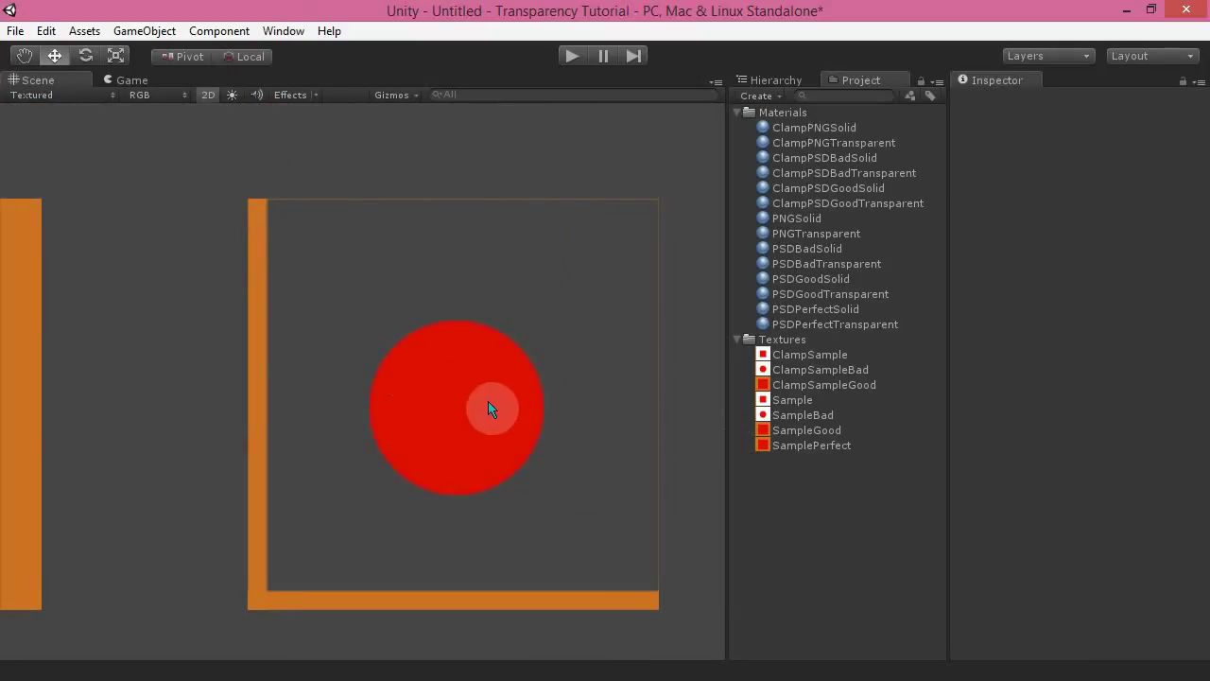
middle_click_drag(504, 352, 480, 340)
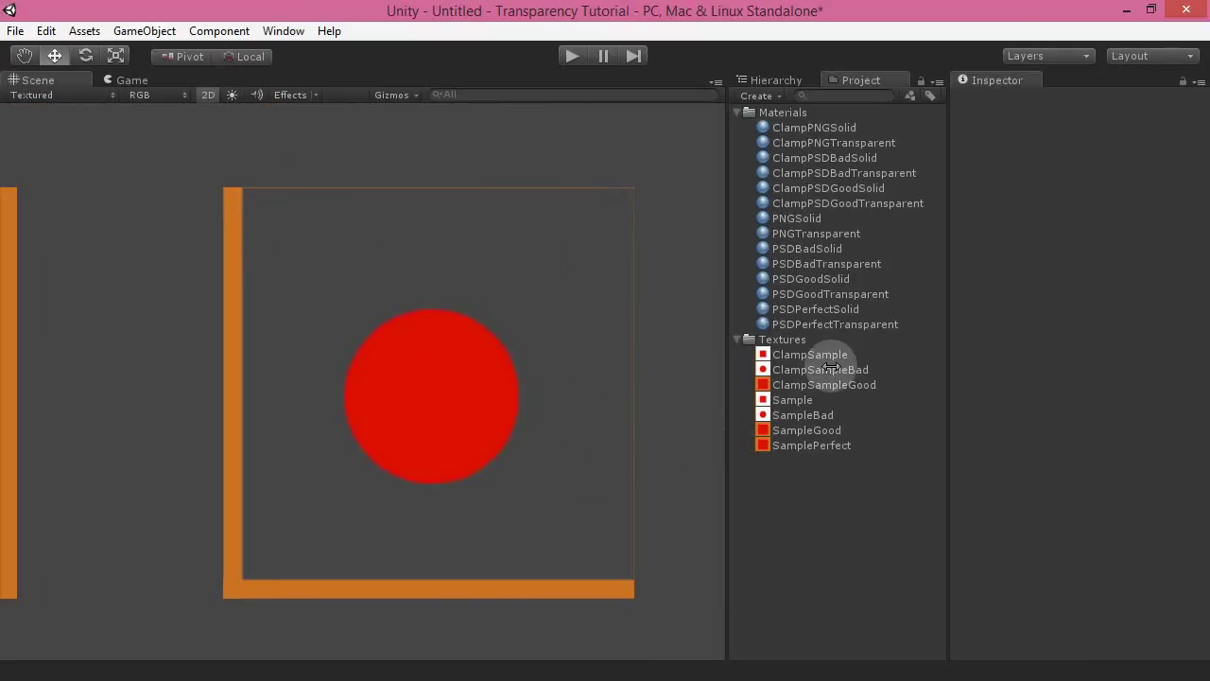
Show the SampleGood texture's import settings and check them against the edges of the upper-row transparent Good PSD sample
left_click(806, 431)
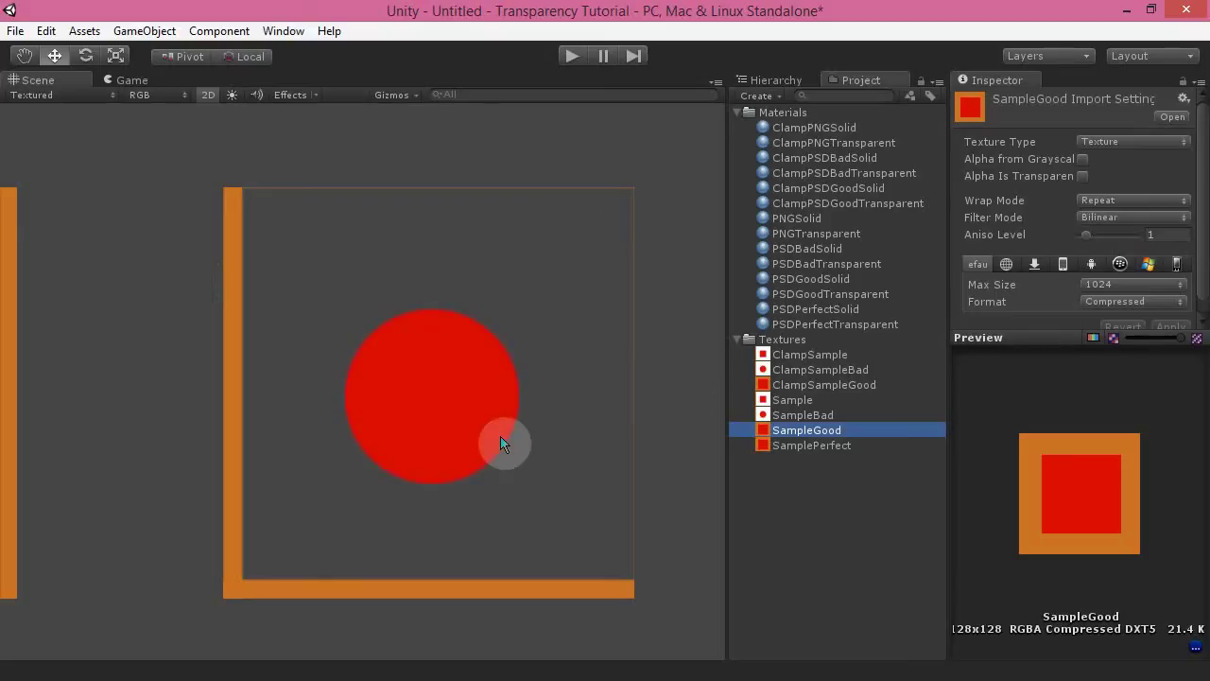
middle_click_drag(503, 445, 472, 378)
middle_click_drag(479, 297, 449, 374)
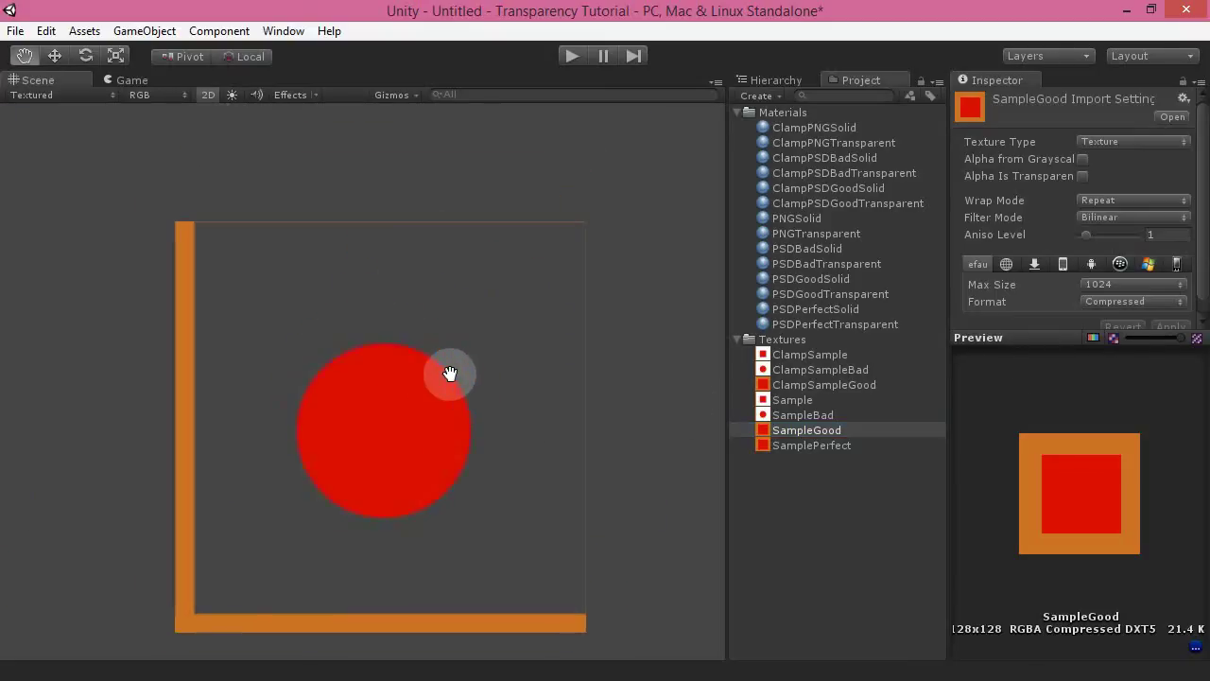
middle_click_drag(468, 272, 492, 492)
middle_click_drag(186, 352, 241, 359)
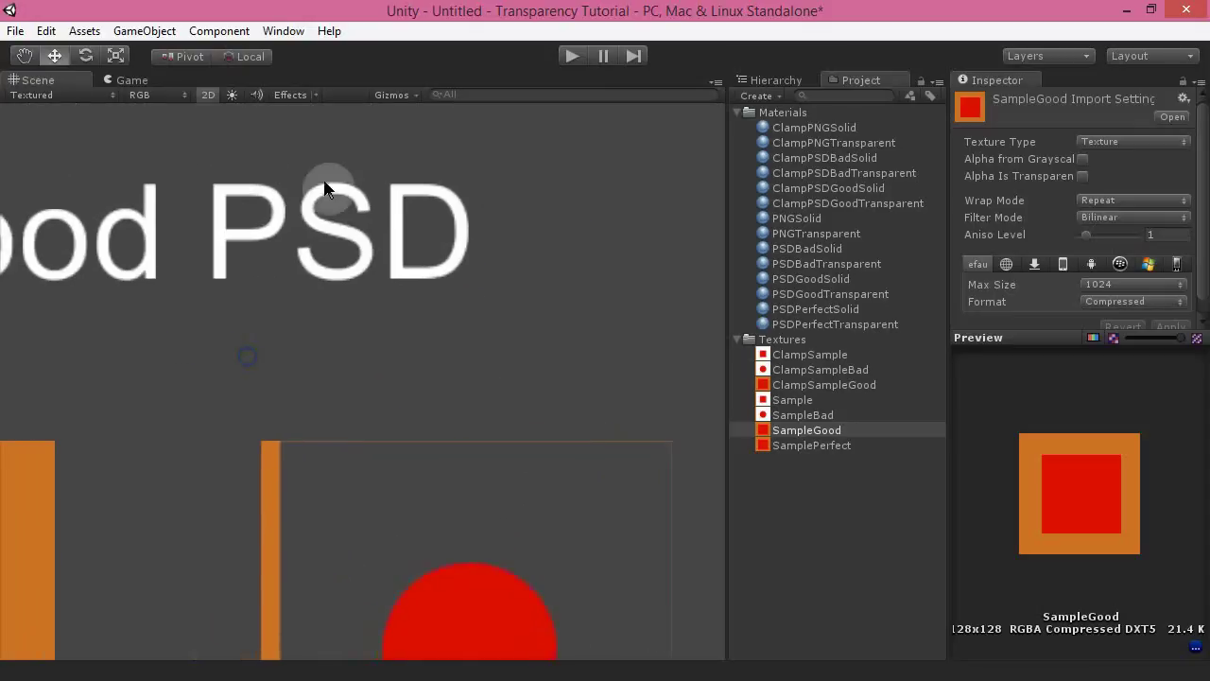
middle_click_drag(338, 438, 308, 232)
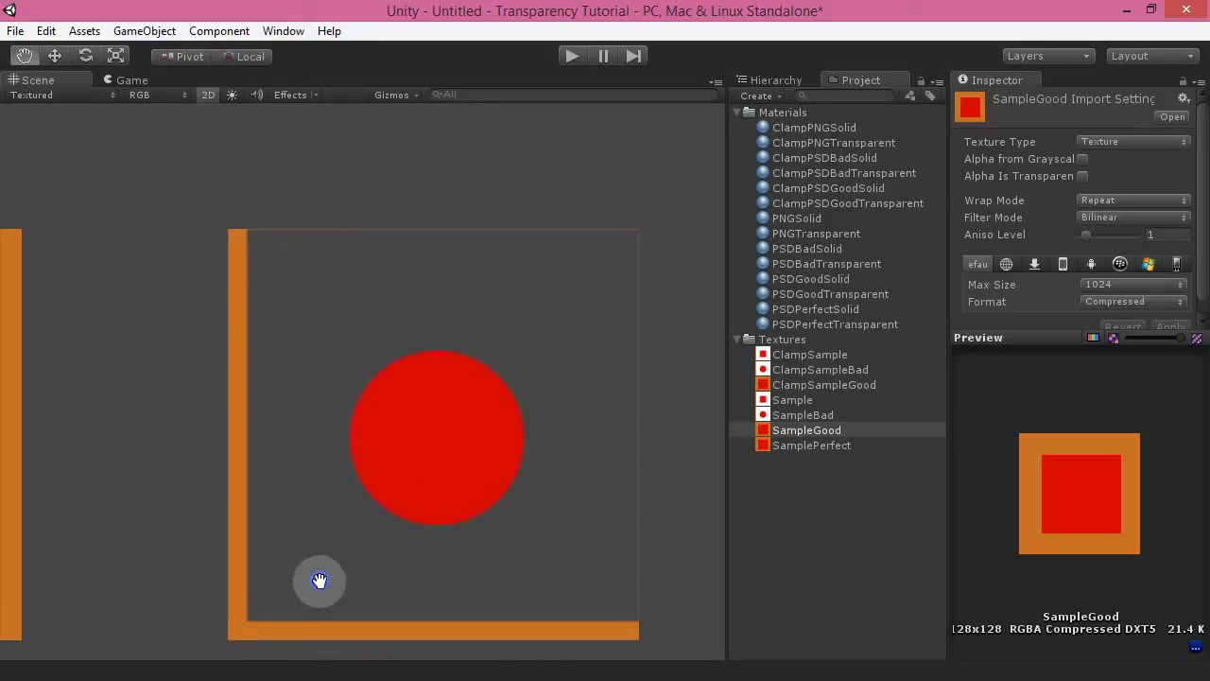
middle_click_drag(319, 578, 359, 500)
Find the lower-row PNG samples in the scene and view their frame and circle edges
scroll(388, 483, "down", 12)
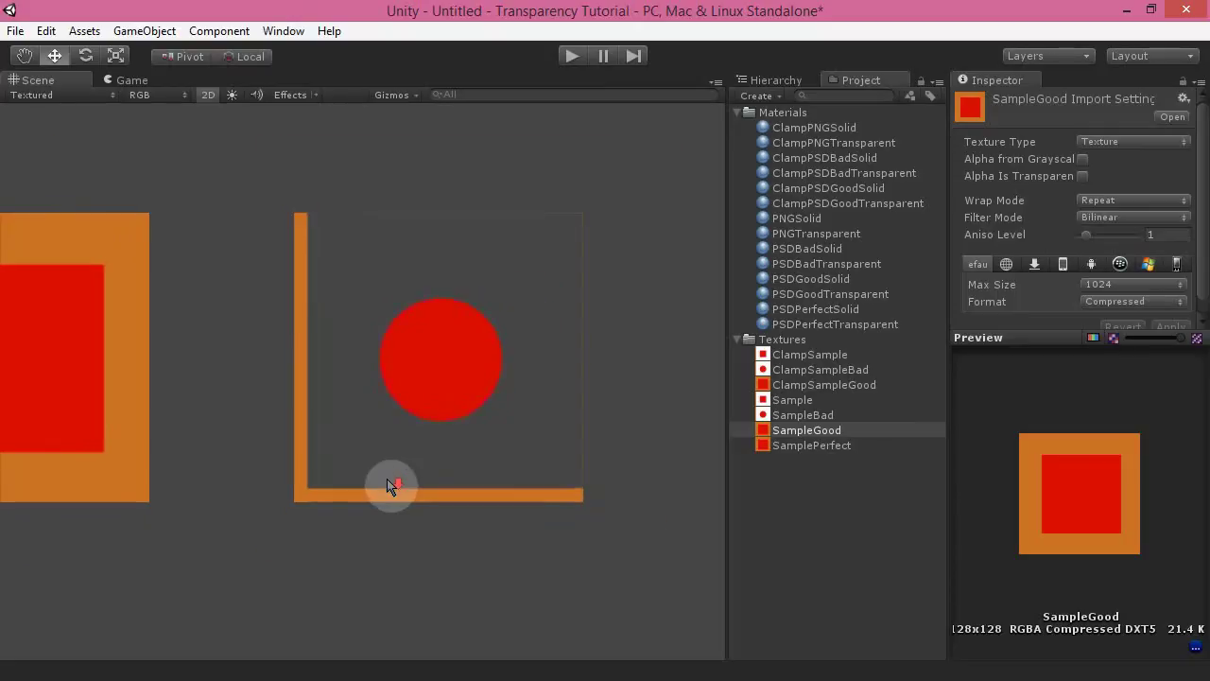
middle_click_drag(53, 579, 352, 433)
scroll(351, 433, "down", 8)
middle_click_drag(155, 511, 306, 306)
scroll(612, 407, "up", 5)
scroll(319, 319, "down", 6)
scroll(333, 369, "up", 6)
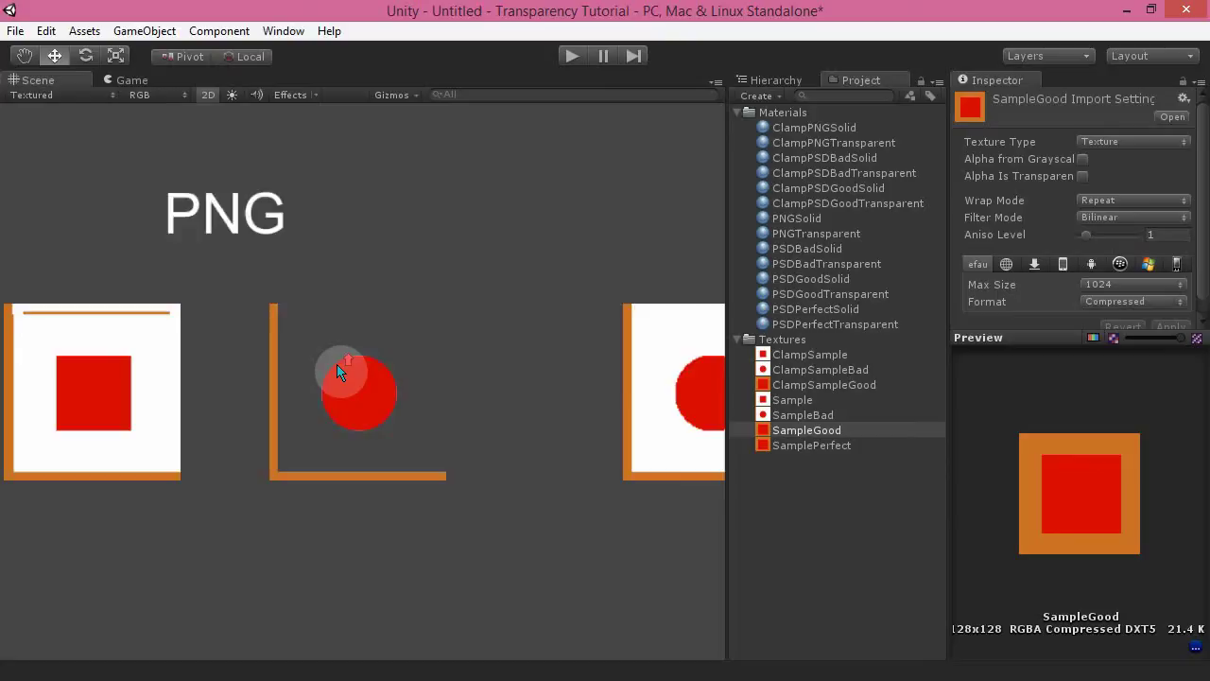
scroll(334, 273, "down", 5)
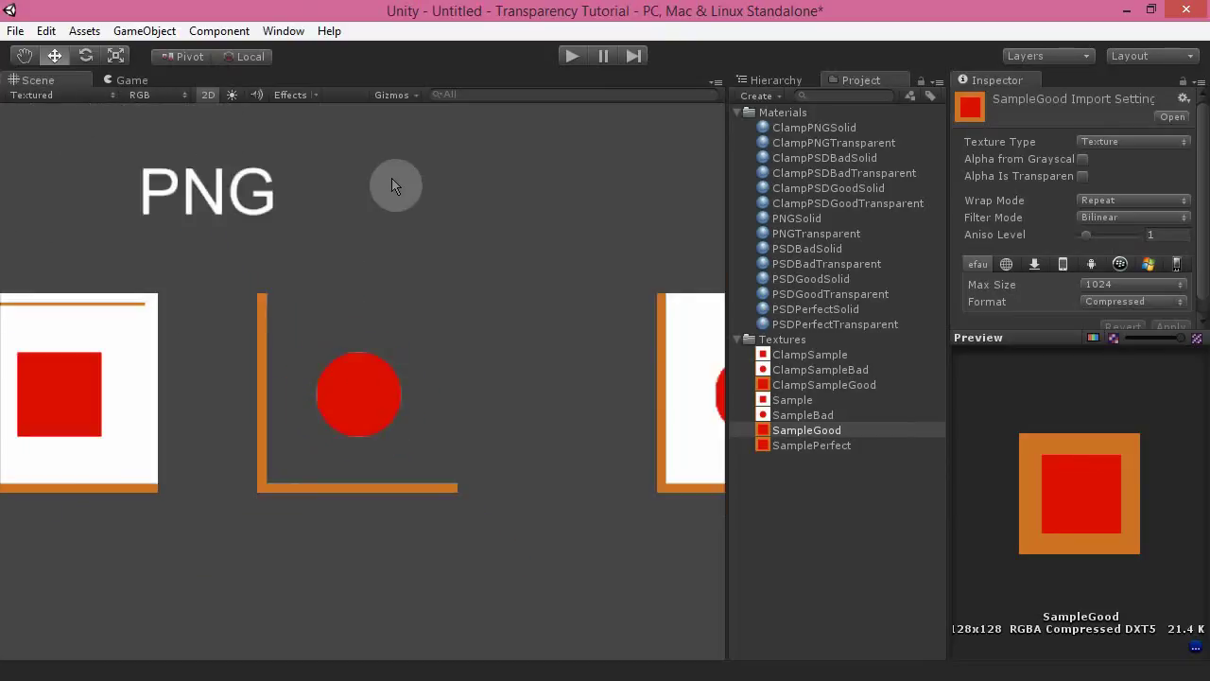
Compare the upper-row transparent PNG sample with its lower-row clamped counterpart and select the clamped transparent quad
middle_click_drag(403, 163, 388, 647)
scroll(389, 516, "up", 3)
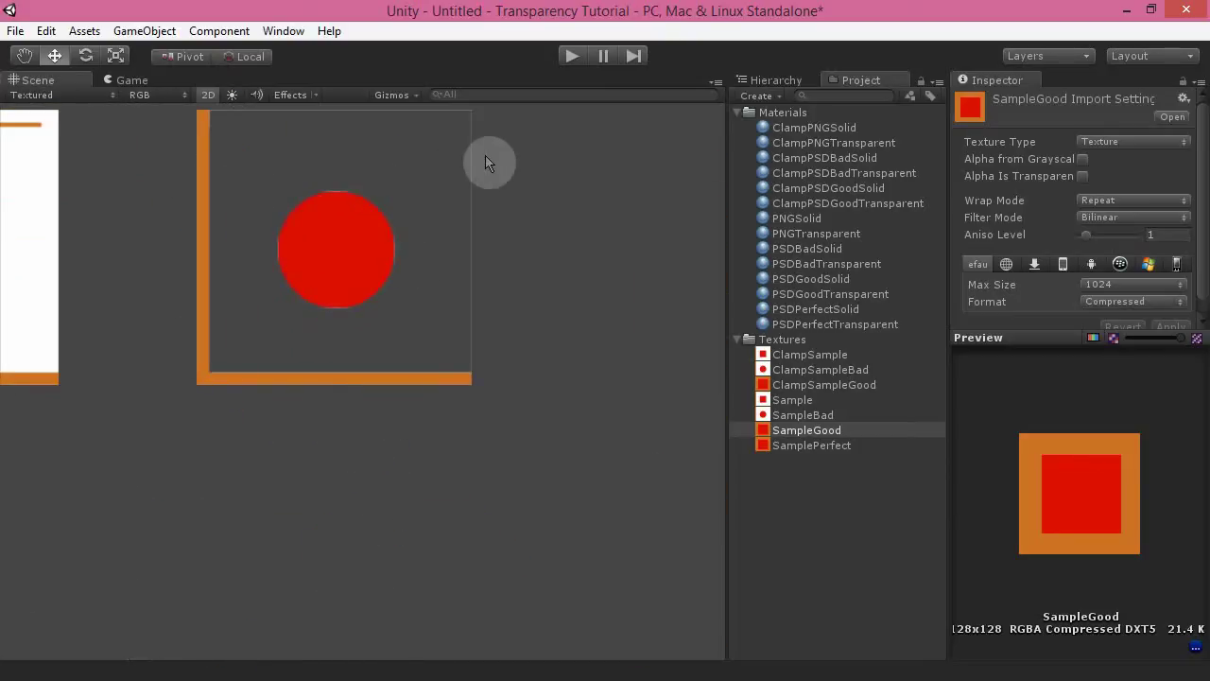
middle_click_drag(411, 562, 608, 332)
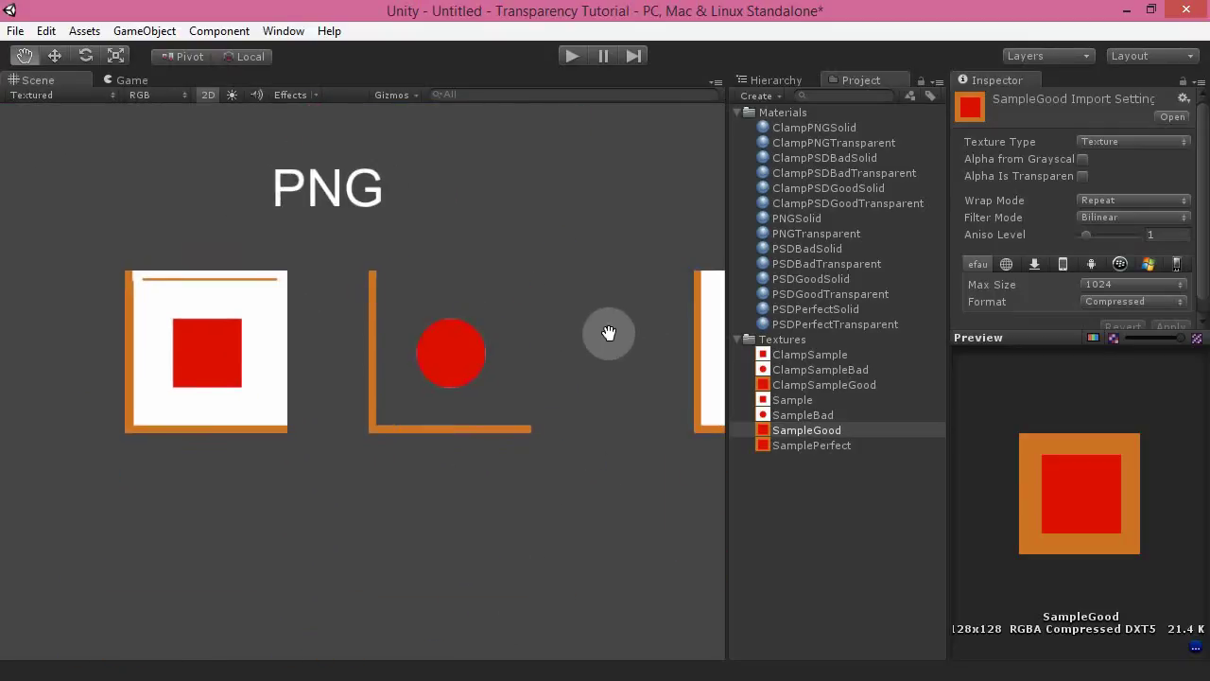
scroll(571, 351, "up", 4)
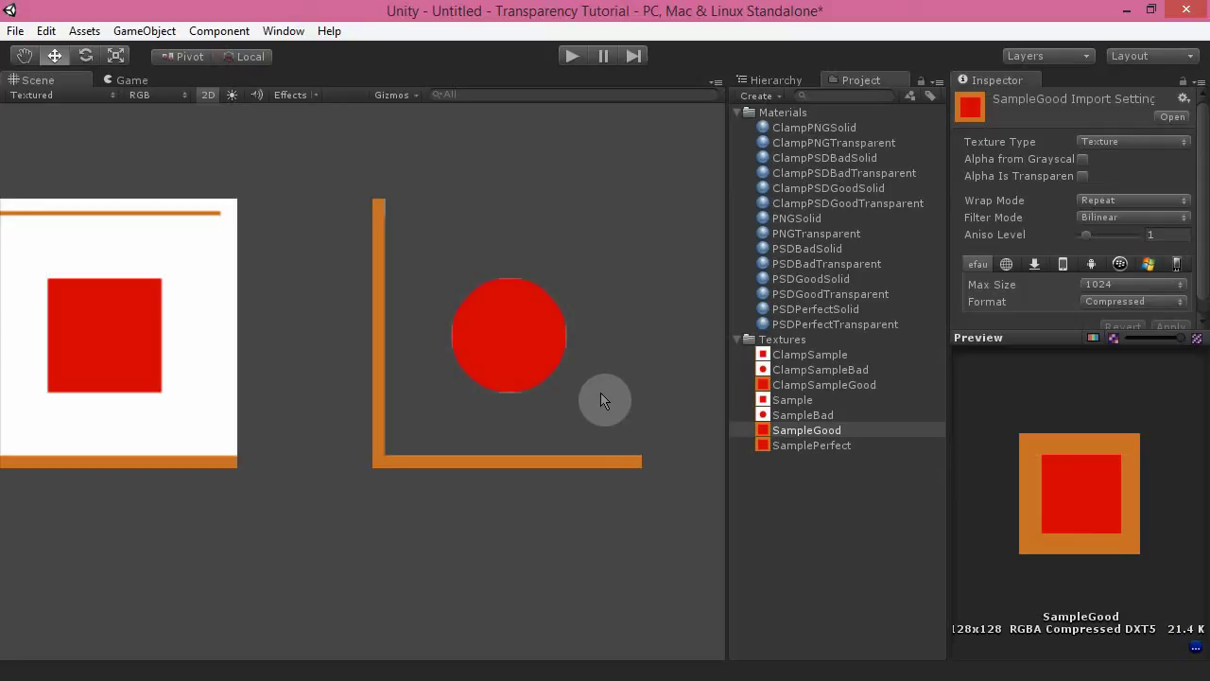
middle_click_drag(592, 359, 524, 376)
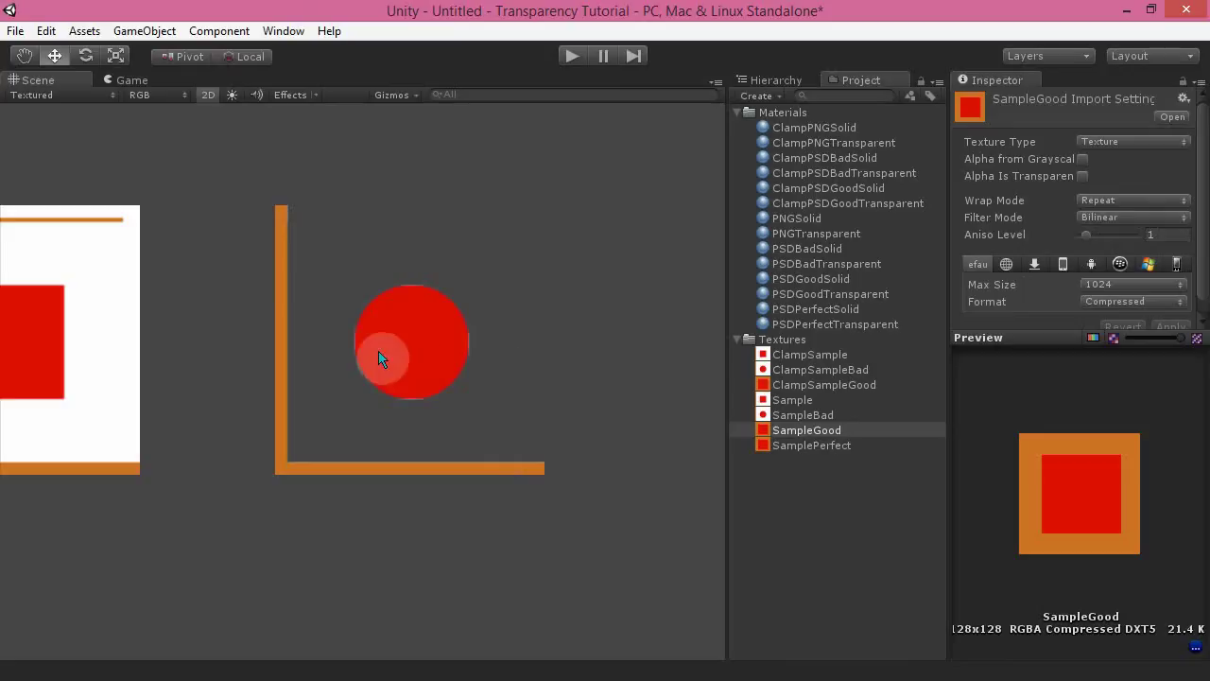
left_click(426, 370)
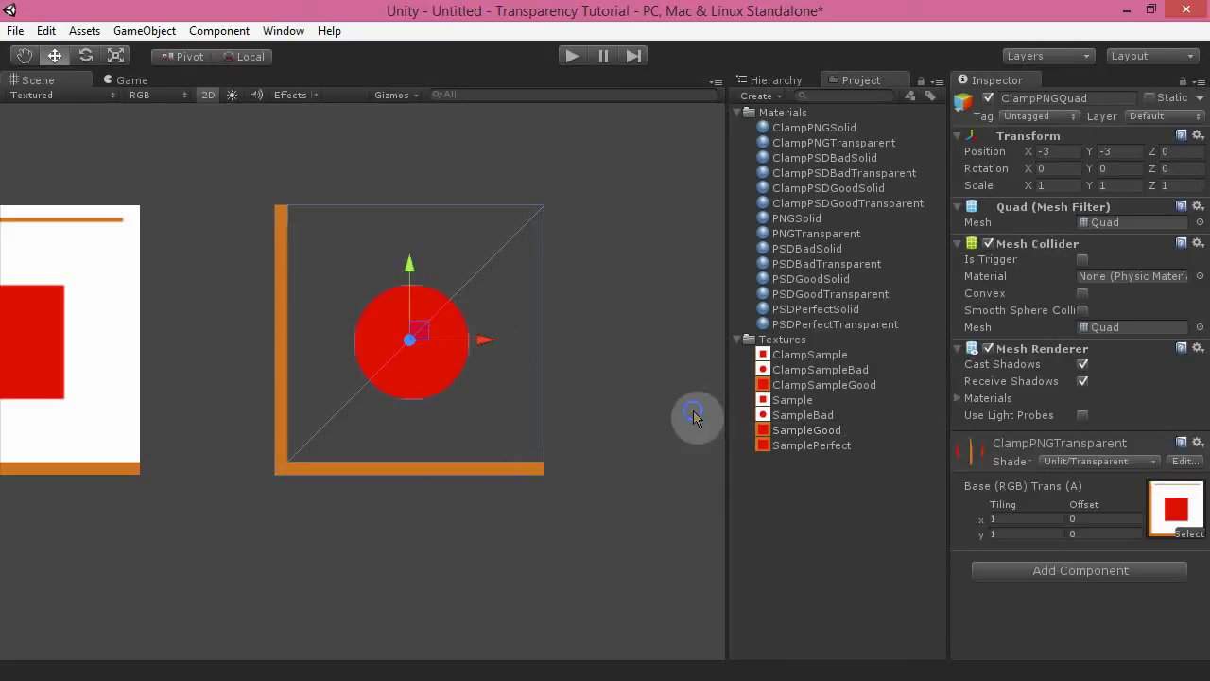
View the lower-row solid and transparent Bad PSD samples up close
middle_click_drag(694, 412, 224, 392)
scroll(583, 396, "down", 6)
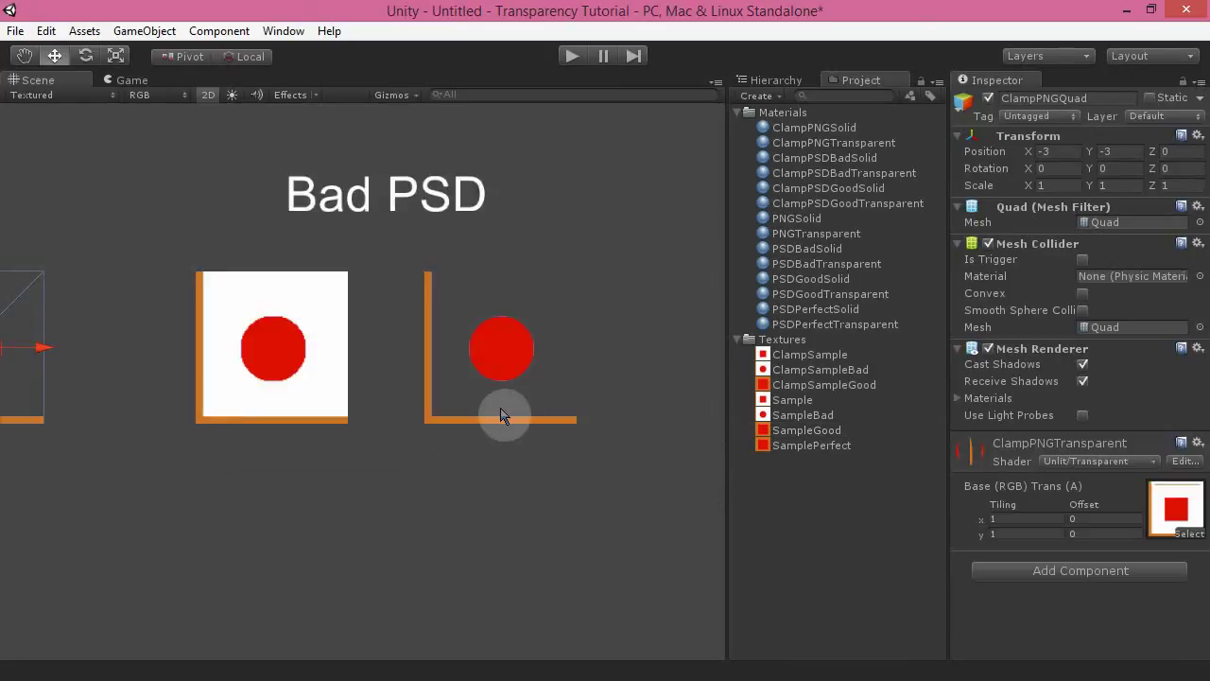
middle_click_drag(543, 416, 492, 483)
scroll(492, 418, "up", 13)
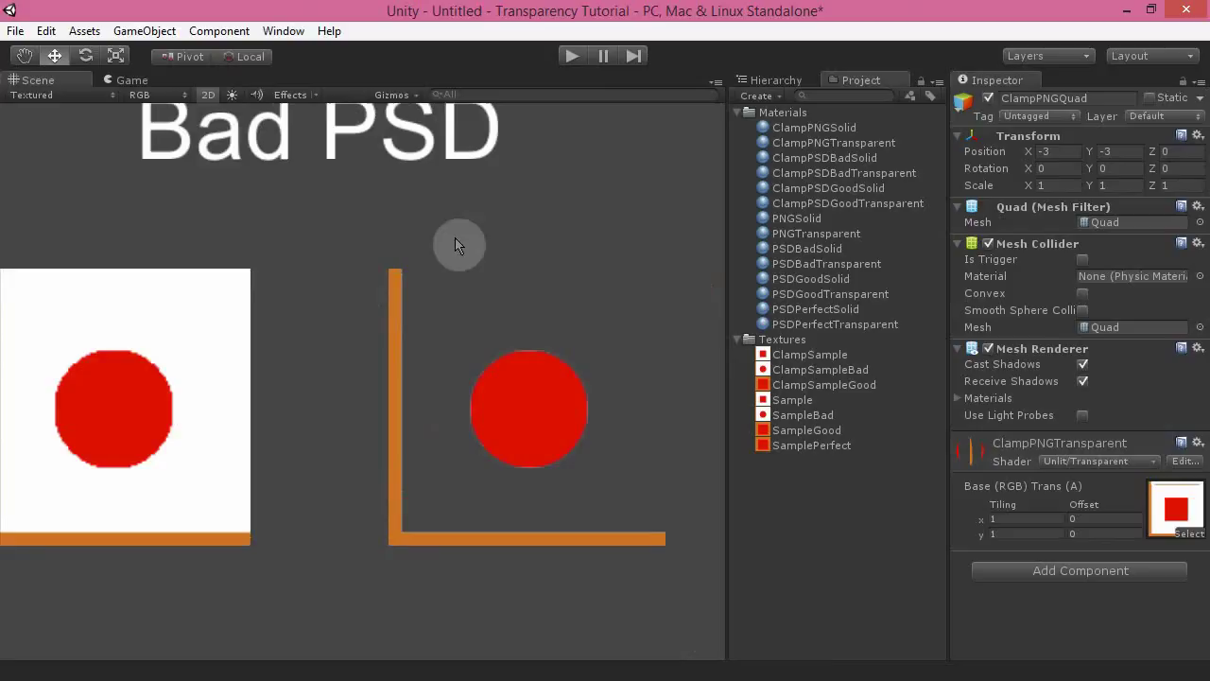
Find the lower-row Good PSD samples in the scene and show the ClampSampleGood texture's import settings
mouse_move(580, 432)
middle_mouse_down()
mouse_move(284, 419)
mouse_move(244, 433)
middle_mouse_up()
mouse_move(609, 419)
middle_mouse_down()
mouse_move(411, 396)
mouse_move(205, 396)
middle_mouse_up()
mouse_move(615, 378)
middle_mouse_down()
mouse_move(324, 388)
mouse_move(427, 392)
mouse_move(451, 377)
middle_mouse_up()
scroll(325, 389, "down", 5)
scroll(357, 441, "up", 5)
scroll(364, 397, "up", 2)
scroll(365, 350, "down", 2)
scroll(426, 384, "up", 1)
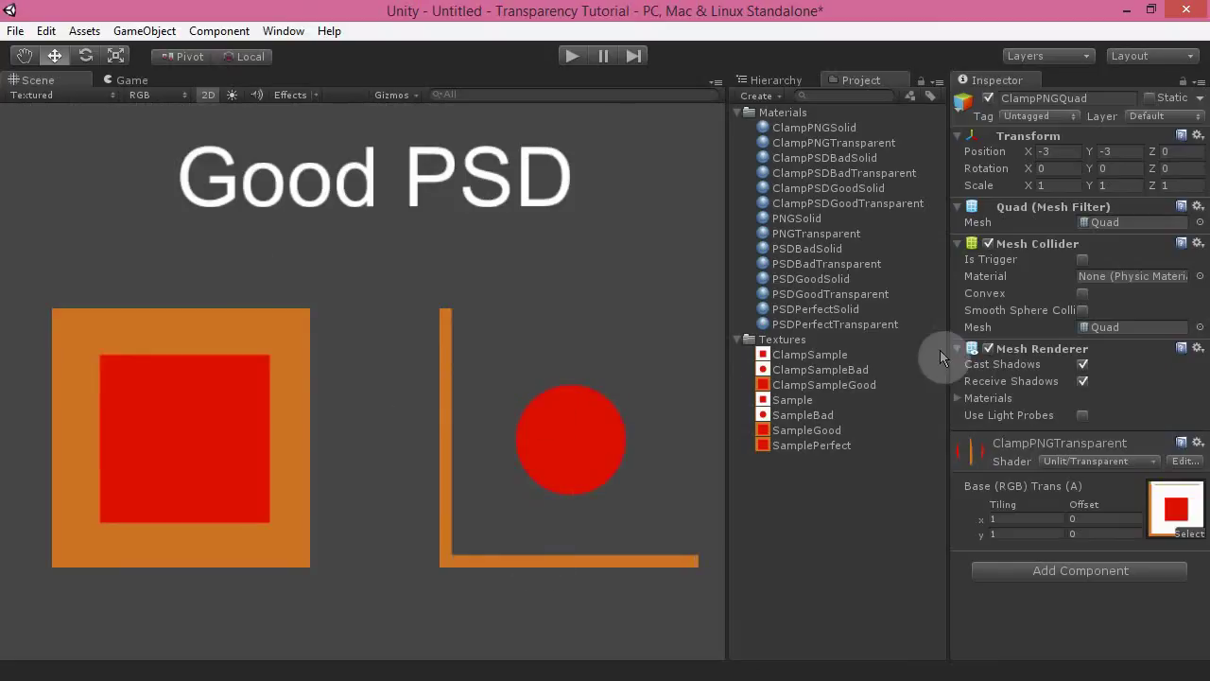
left_click(783, 433)
left_click(811, 389)
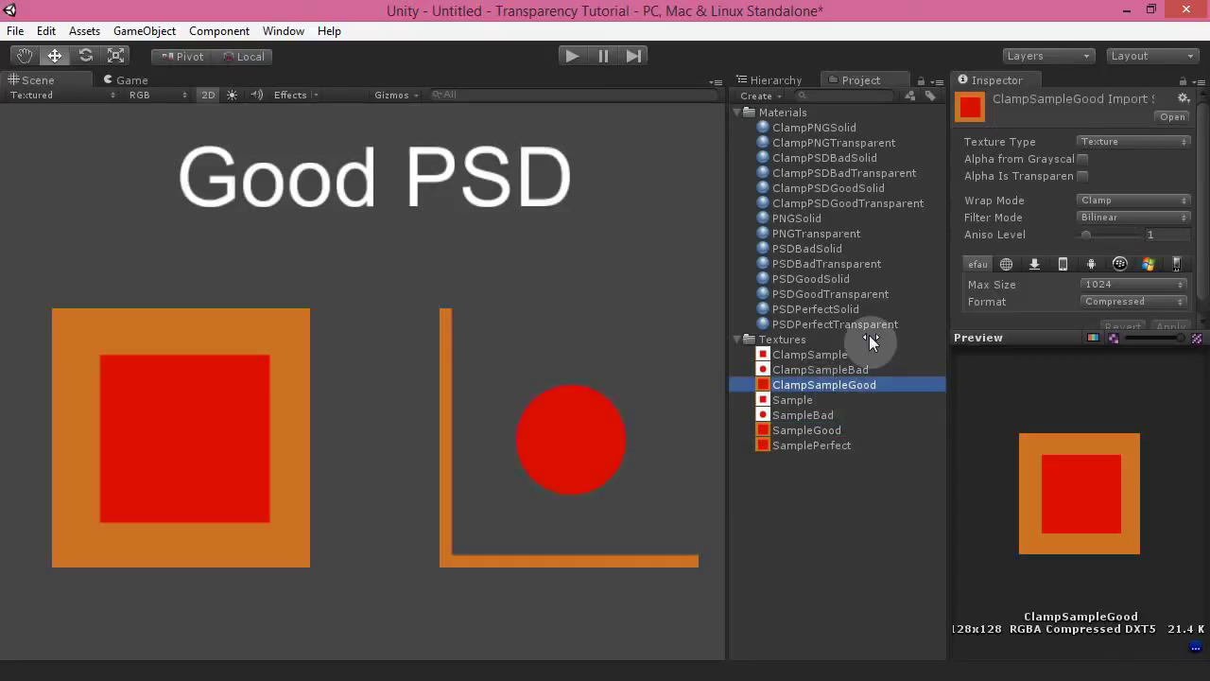
Examine the frame and circle edges of the lower-row transparent Good PSD sample up close
middle_click_drag(628, 468, 435, 438)
scroll(554, 440, "up", 4)
scroll(409, 416, "up", 1)
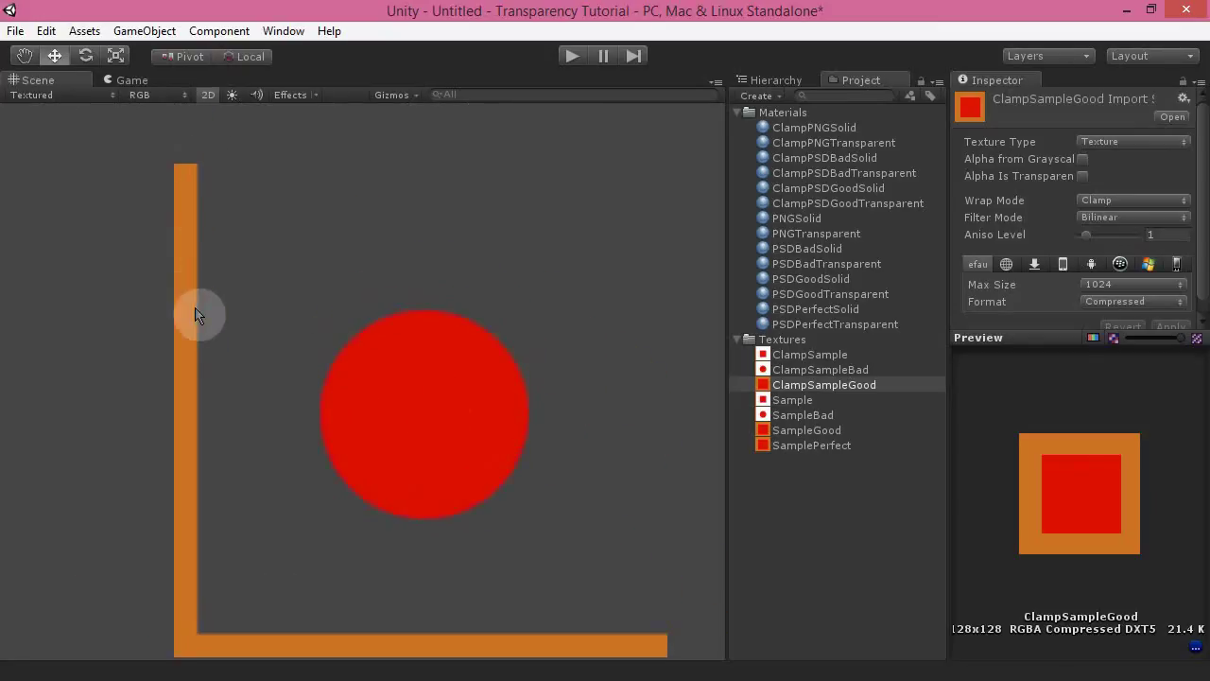
middle_click_drag(351, 598, 350, 555)
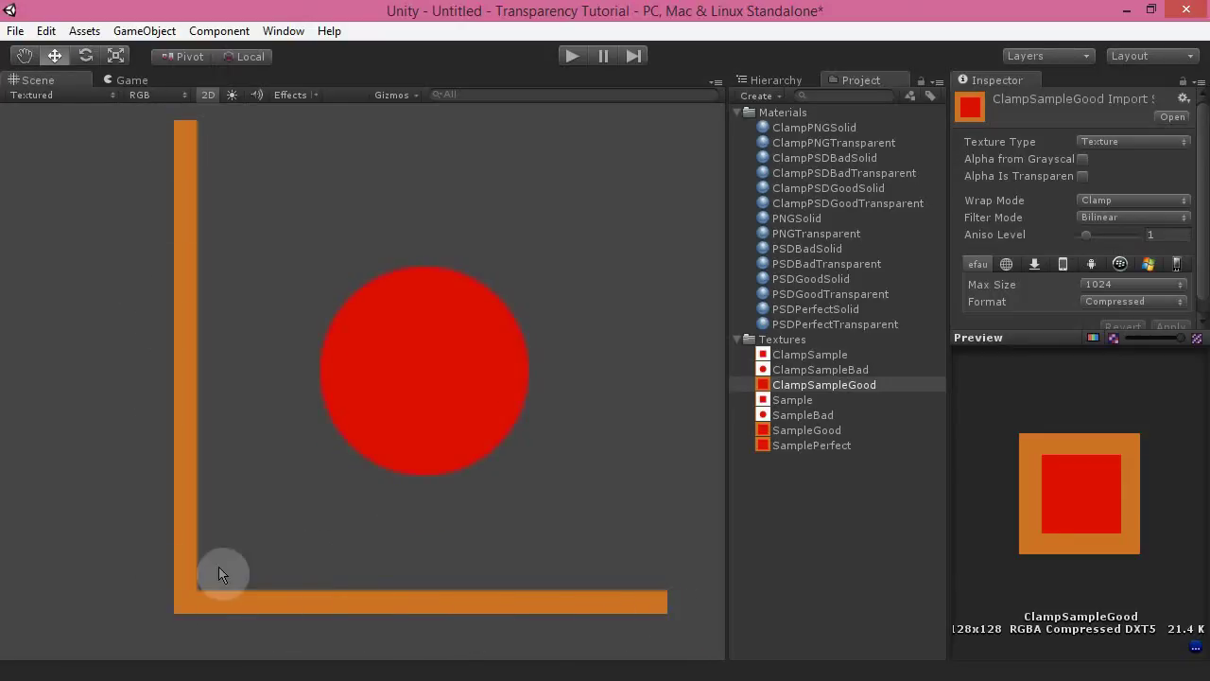
middle_click_drag(249, 282, 247, 318)
left_click(247, 318)
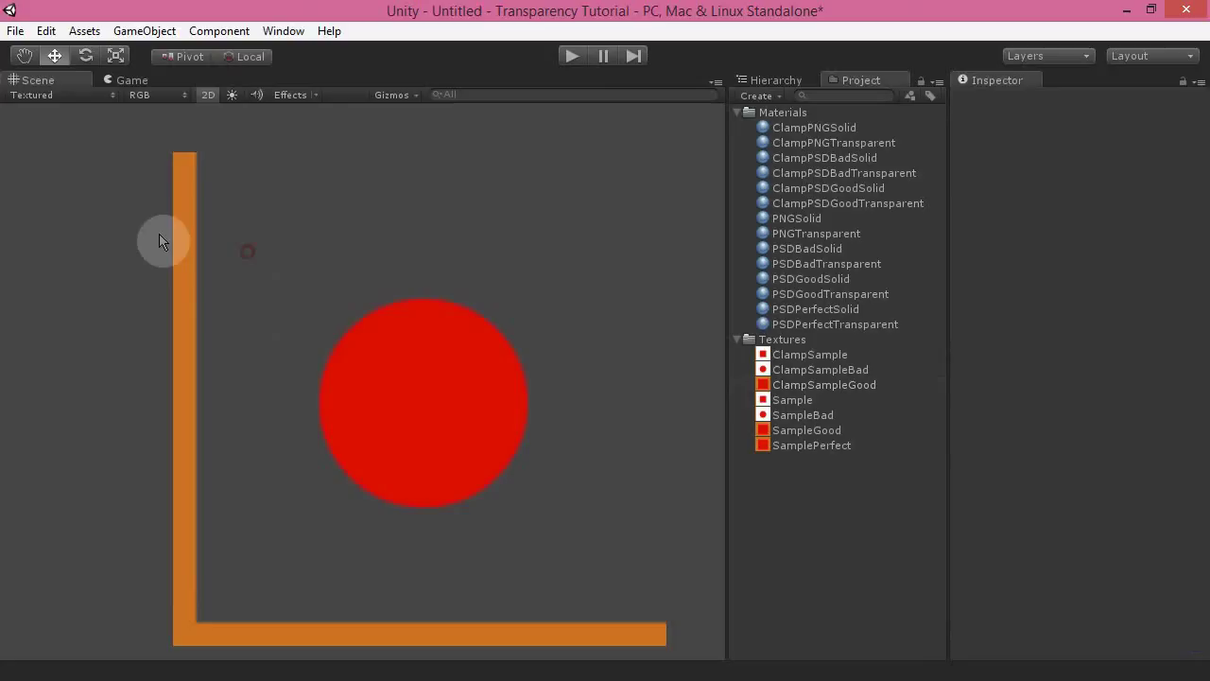
Select the lower-row transparent Good PSD quad to compare its outline with the orange frame
left_click(185, 226)
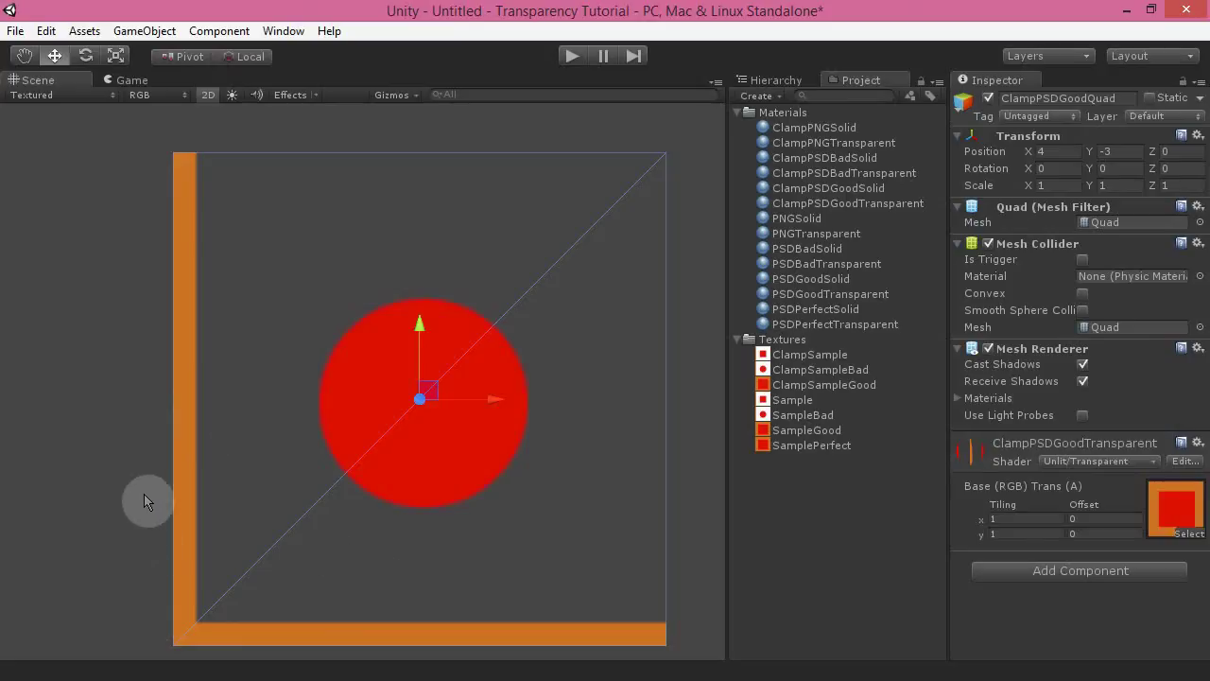
left_click(85, 390)
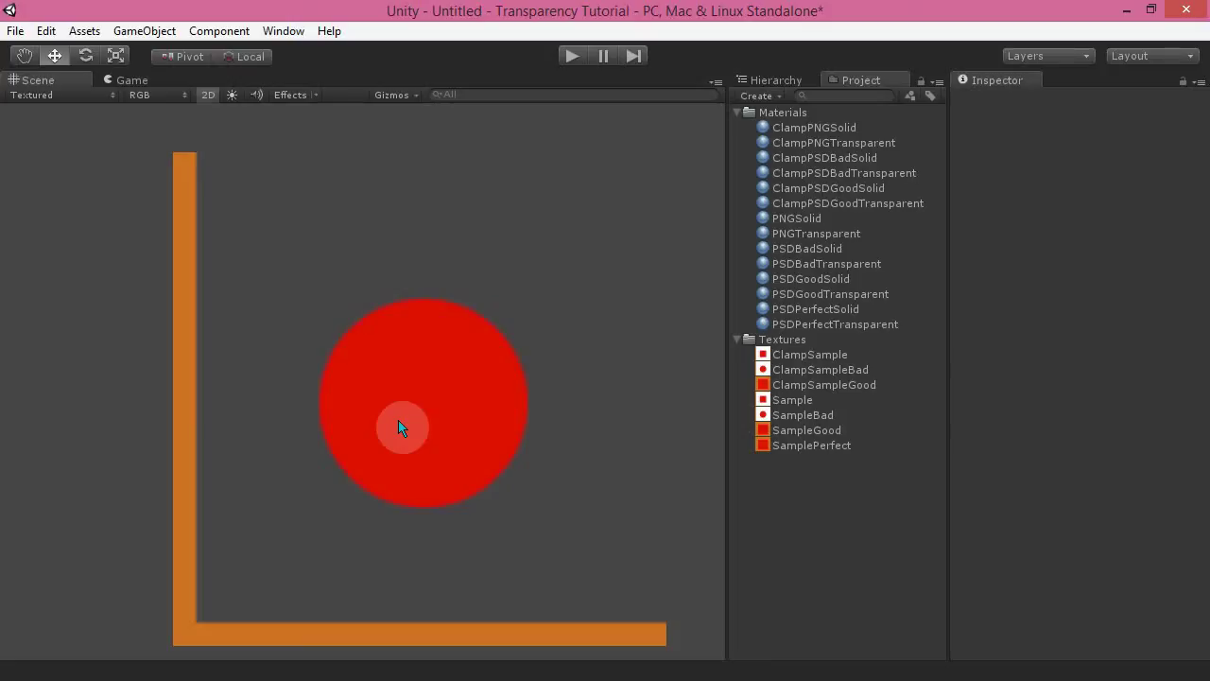
middle_click_drag(444, 491, 449, 433)
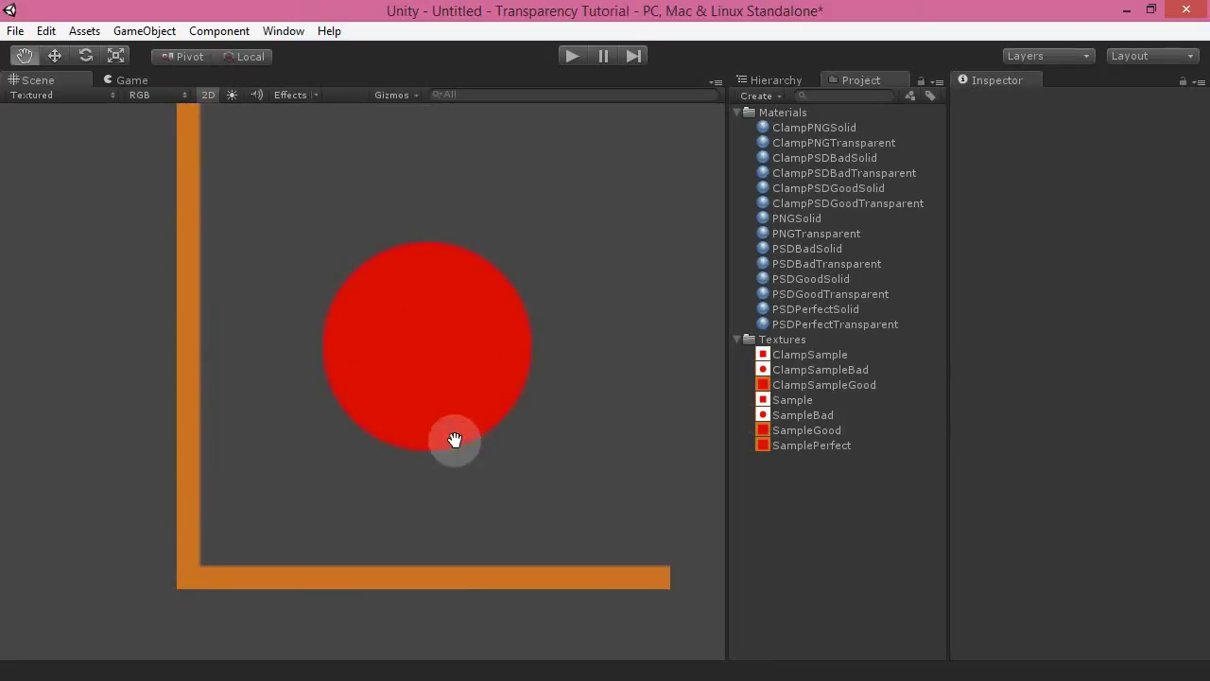
scroll(455, 440, "down", 1)
left_click(215, 227)
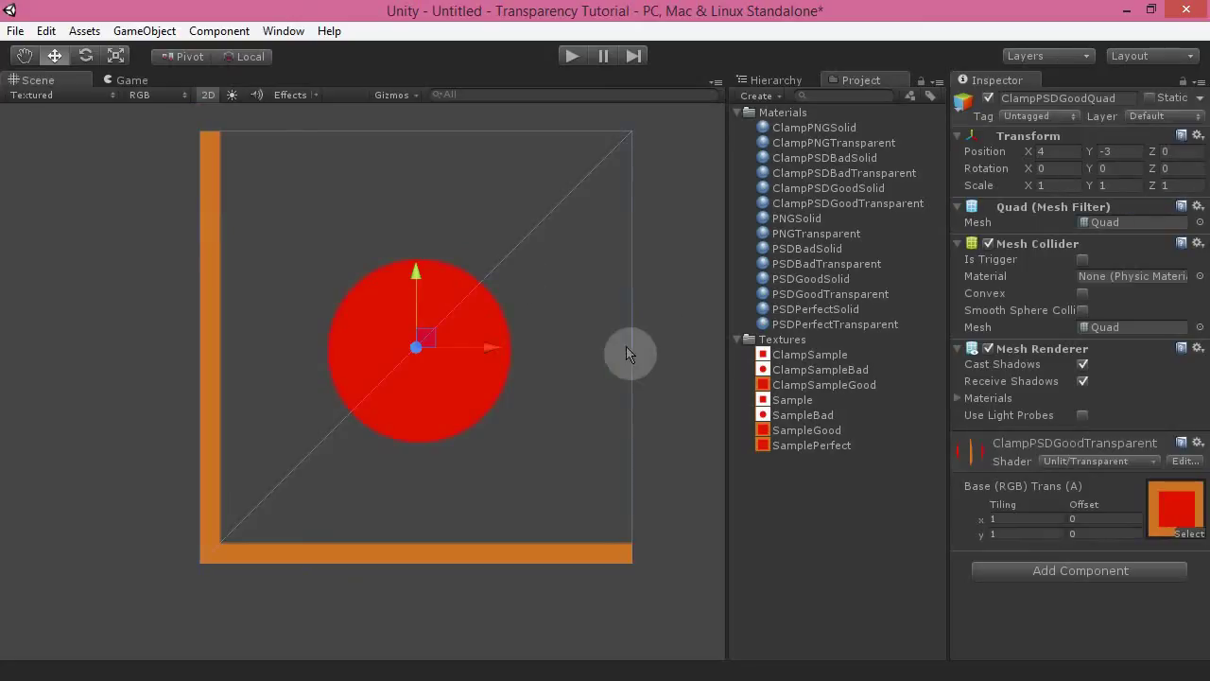
Find the Perfect samples below the Good PSD ones and view the transparent one up close
scroll(427, 540, "down", 2)
middle_click_drag(427, 540, 463, 172)
middle_click_drag(374, 543, 407, 212)
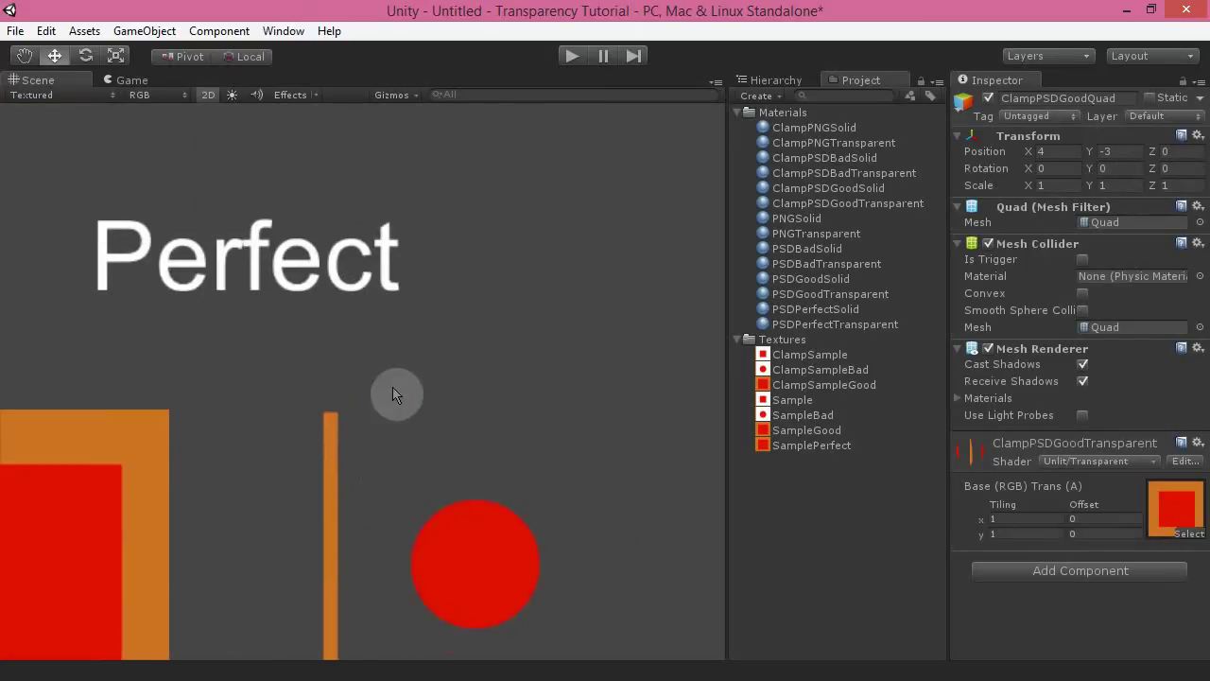
mouse_move(383, 475)
middle_mouse_down()
mouse_move(347, 206)
mouse_move(313, 230)
middle_mouse_up()
scroll(331, 340, "up", 2)
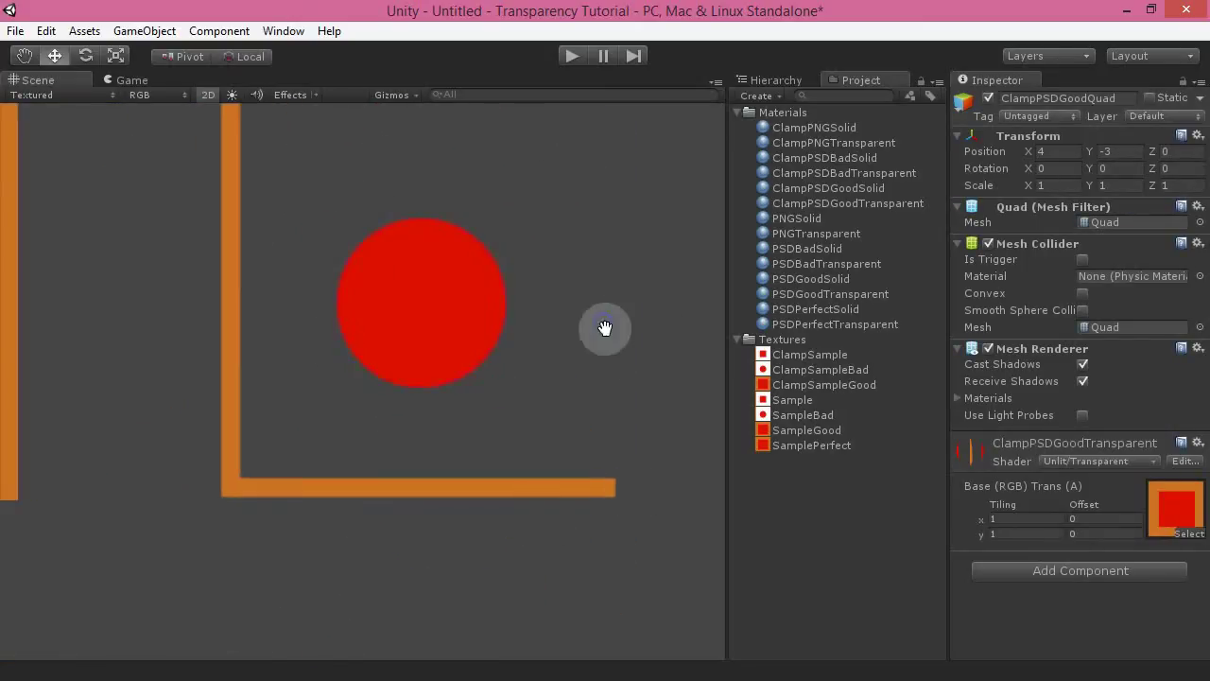
middle_click_drag(605, 327, 604, 387)
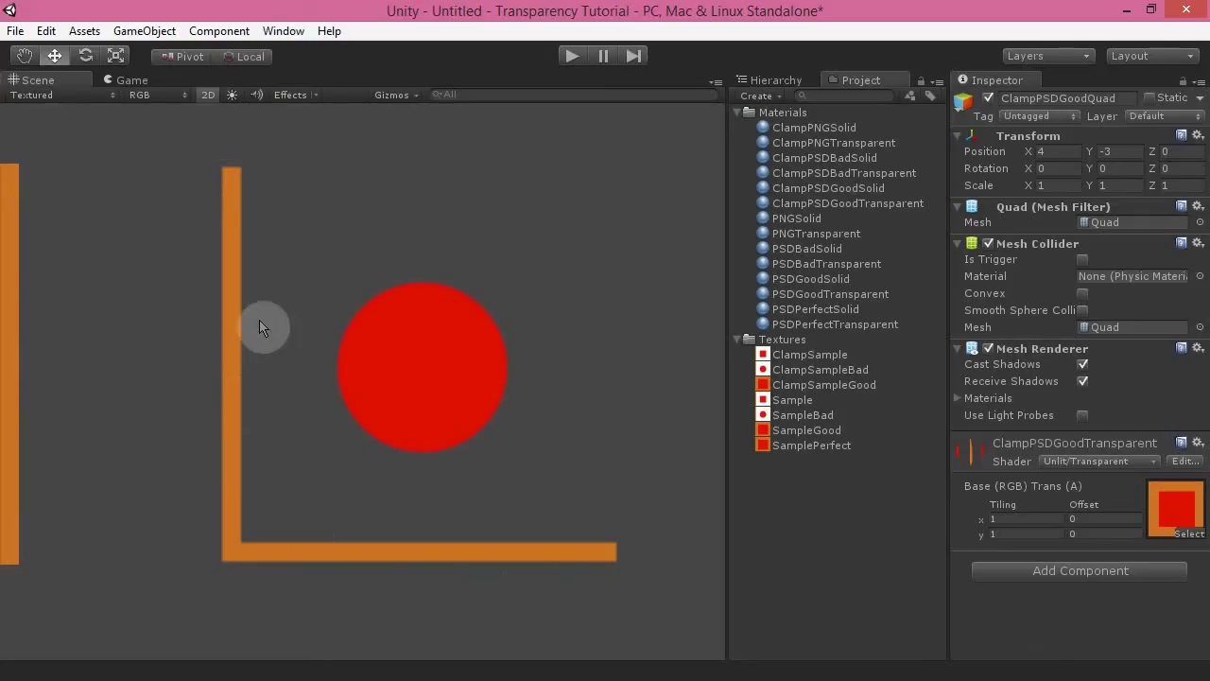
Open the SamplePerfect texture in Photoshop and examine the gap between the orange frame and the canvas edges
double_click(832, 444)
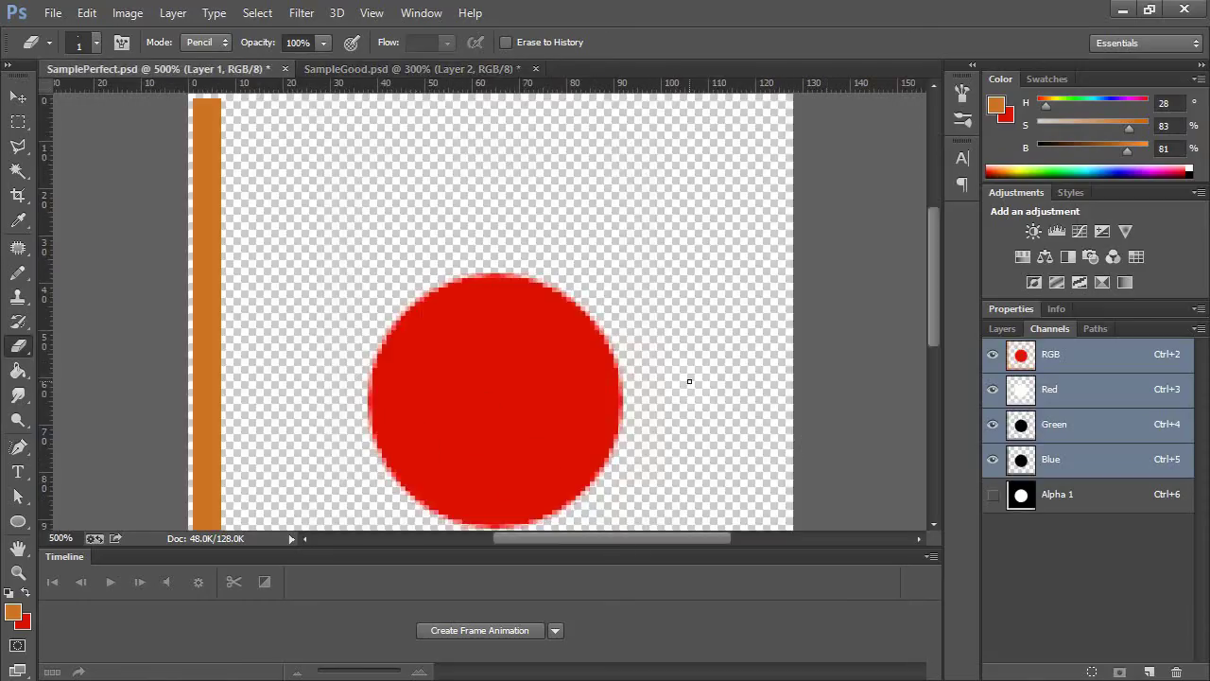
key("ctrl+minus")
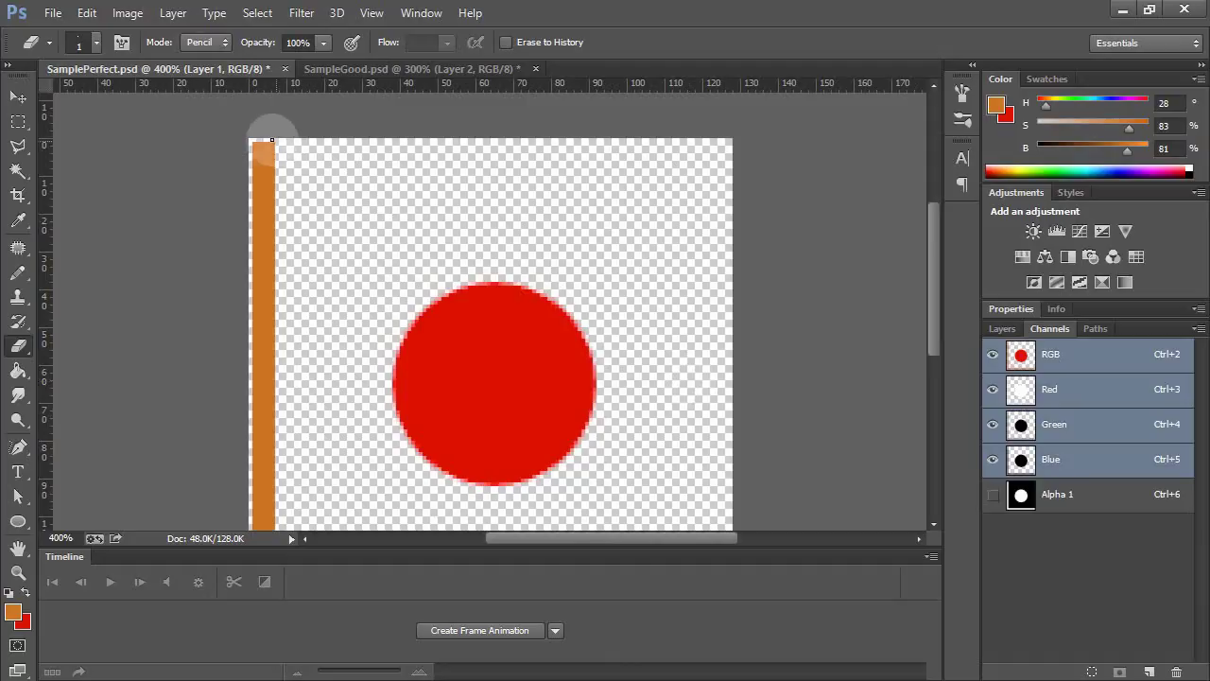
left_click_drag(251, 481, 257, 291)
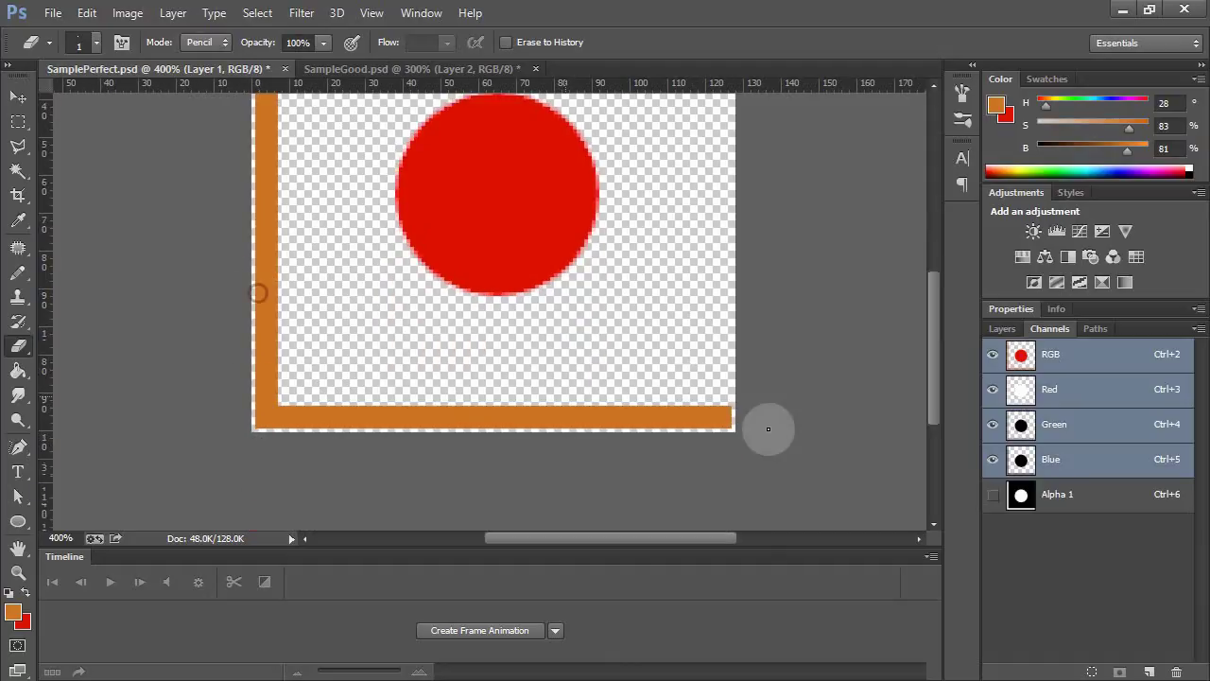
left_click_drag(620, 368, 618, 468)
left_click_drag(299, 189, 306, 293)
left_click_drag(318, 411, 349, 185)
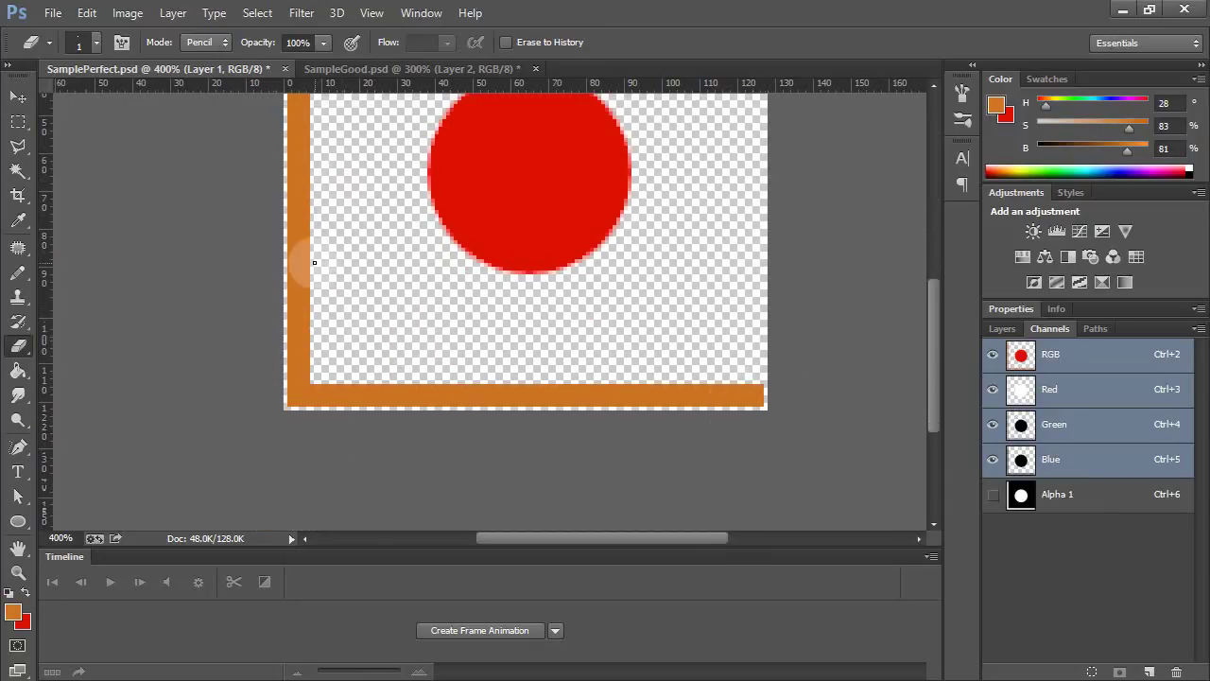
Return to Unity and view the solid and transparent Perfect samples side by side under their heading
key("alt+Tab")
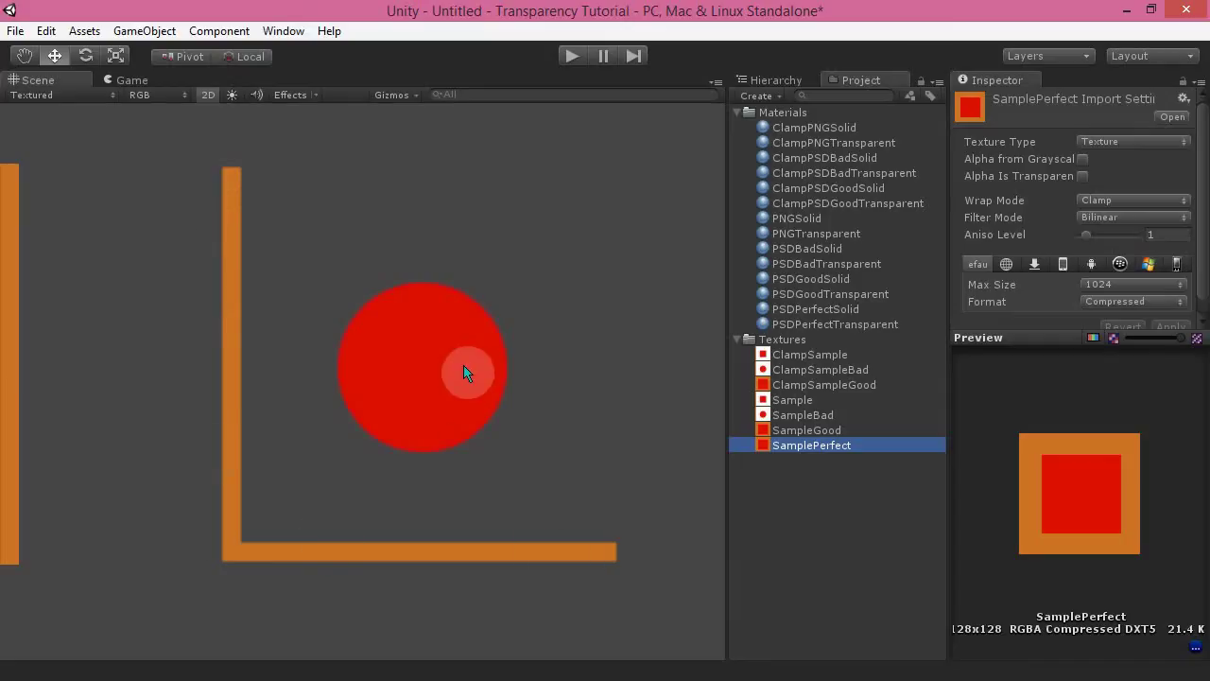
scroll(465, 371, "down", 10)
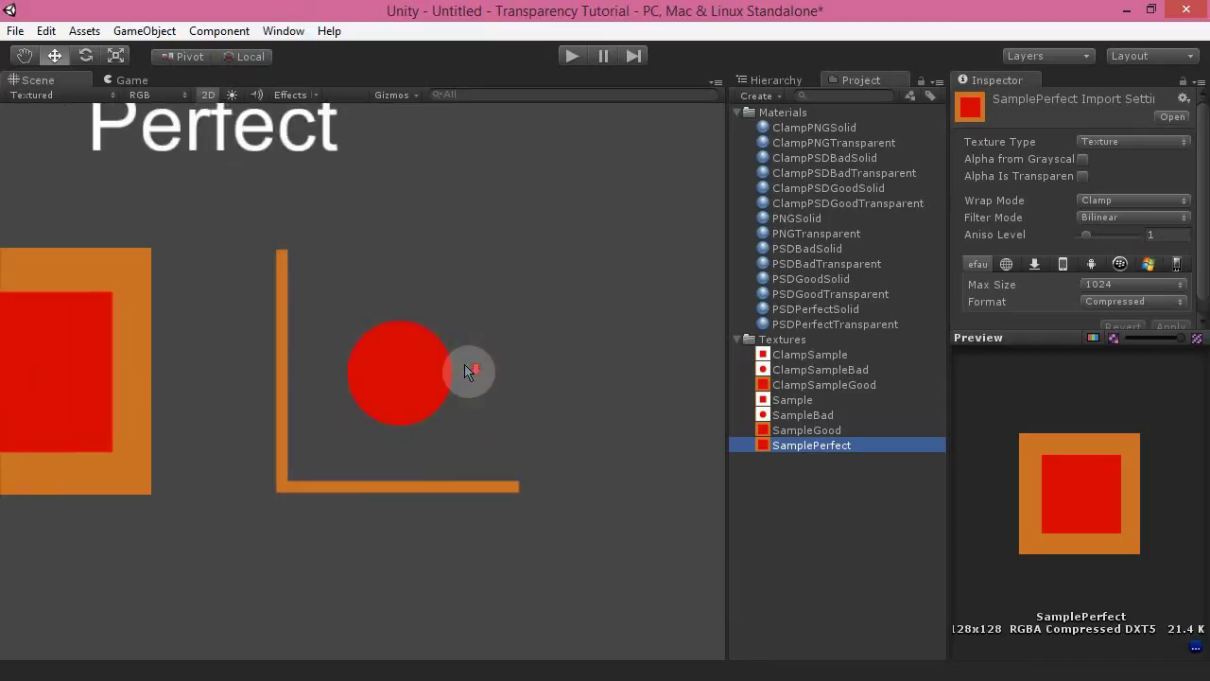
scroll(325, 386, "up", 5)
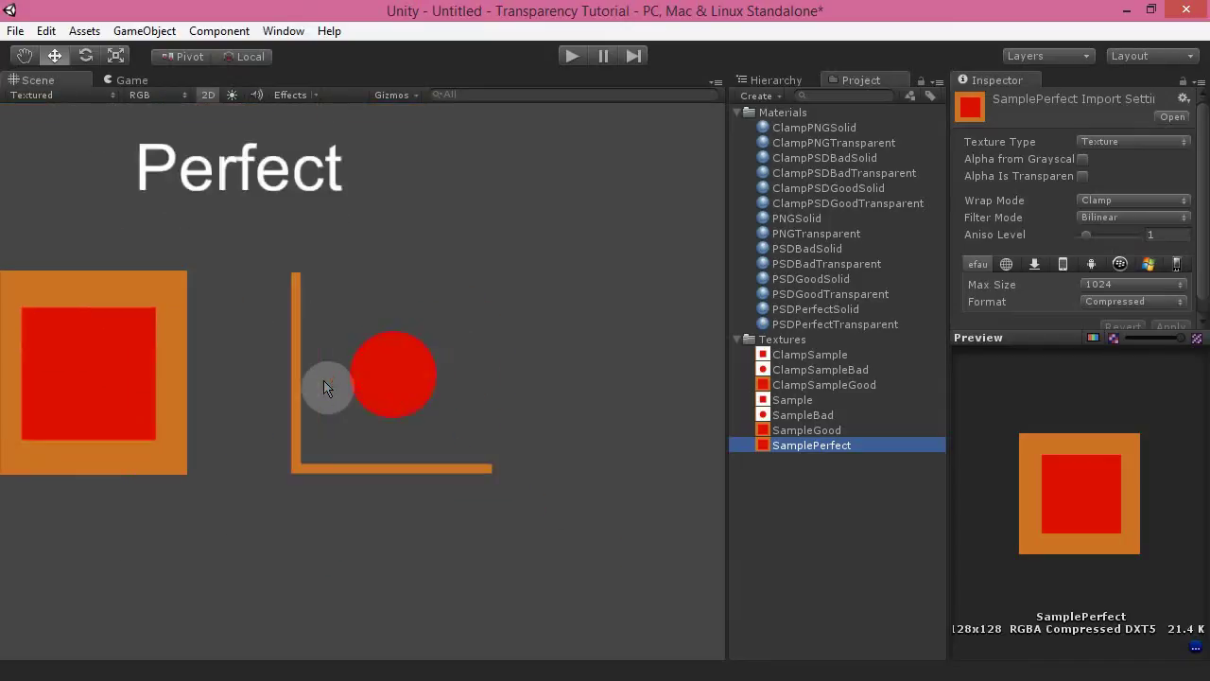
middle_click_drag(463, 354, 671, 439)
scroll(676, 447, "down", 3)
middle_click_drag(593, 391, 535, 319)
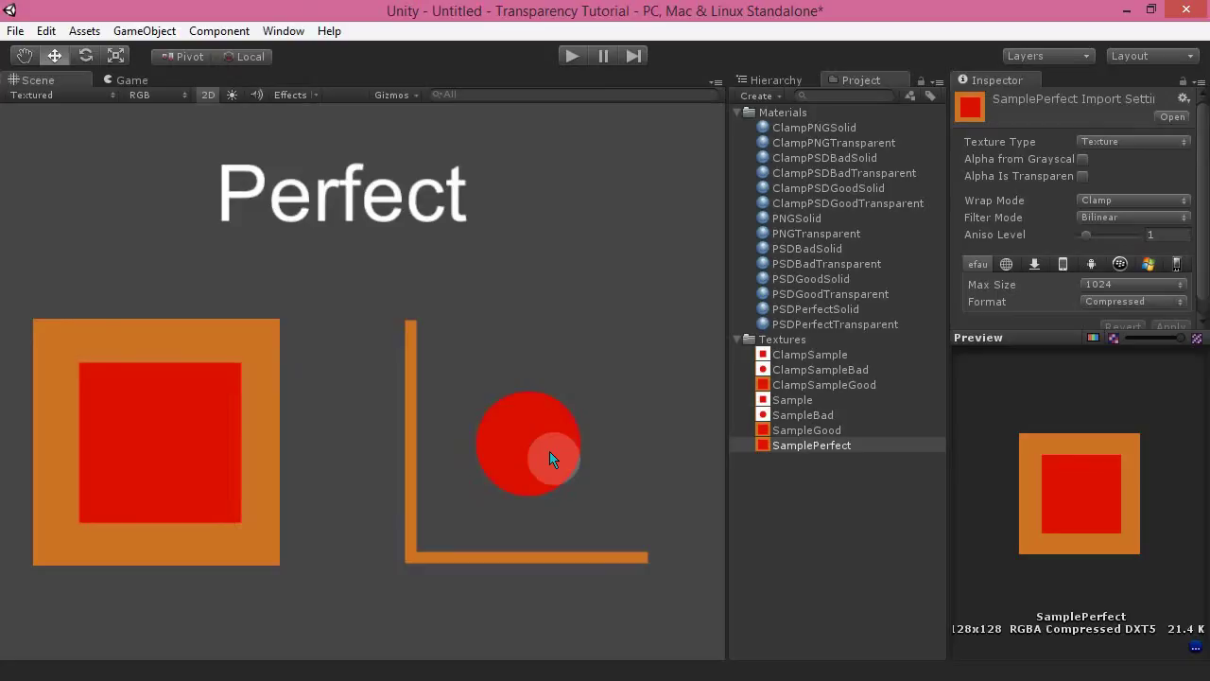
middle_click_drag(581, 330, 568, 379)
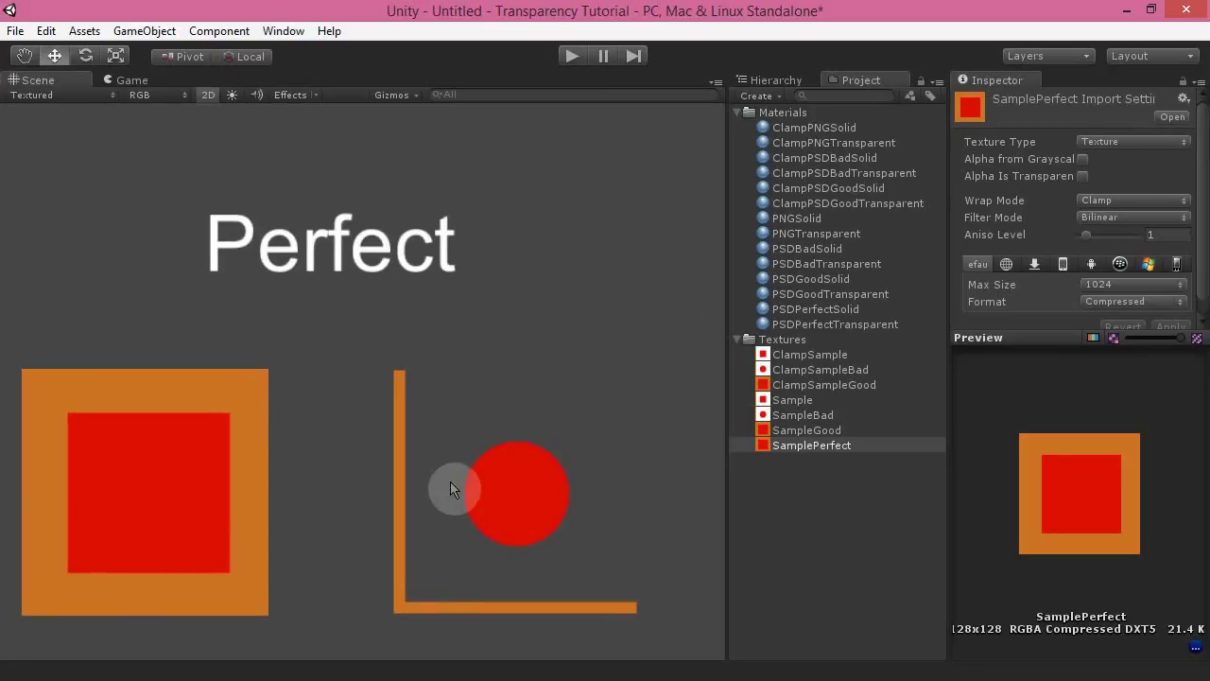
middle_click_drag(503, 520, 494, 476)
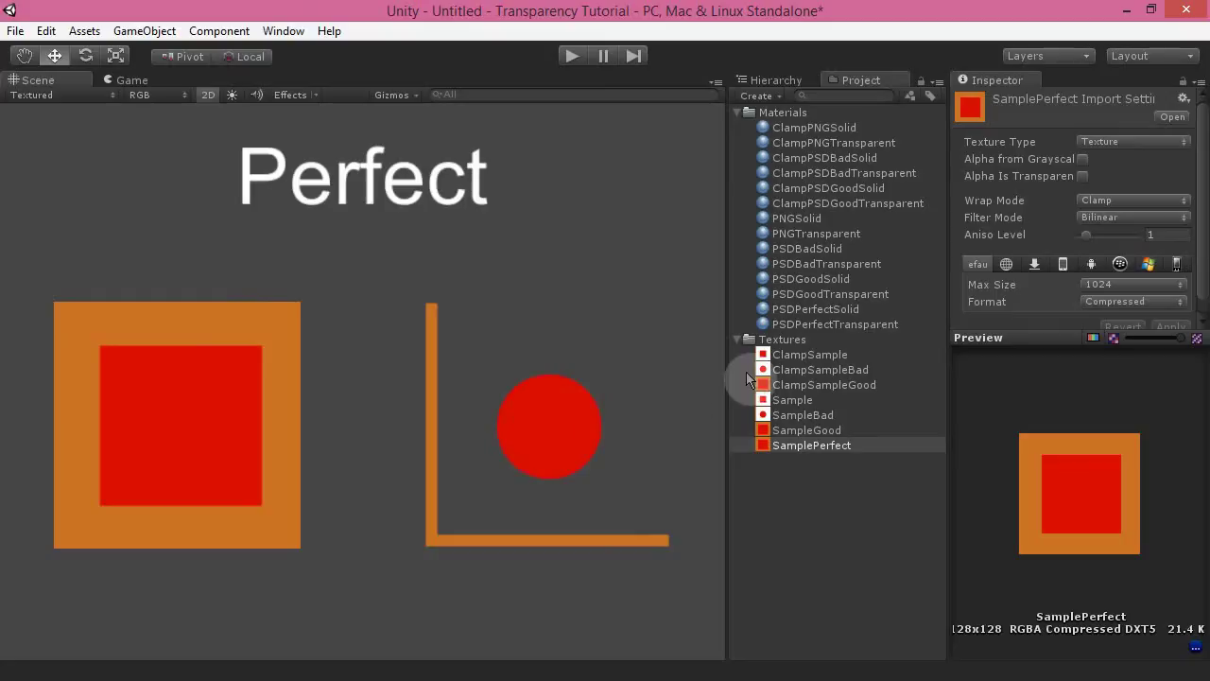
Try wrap mode Repeat on the SamplePerfect texture to check the transparent sample's edges, and restore Clamp
left_click(516, 451)
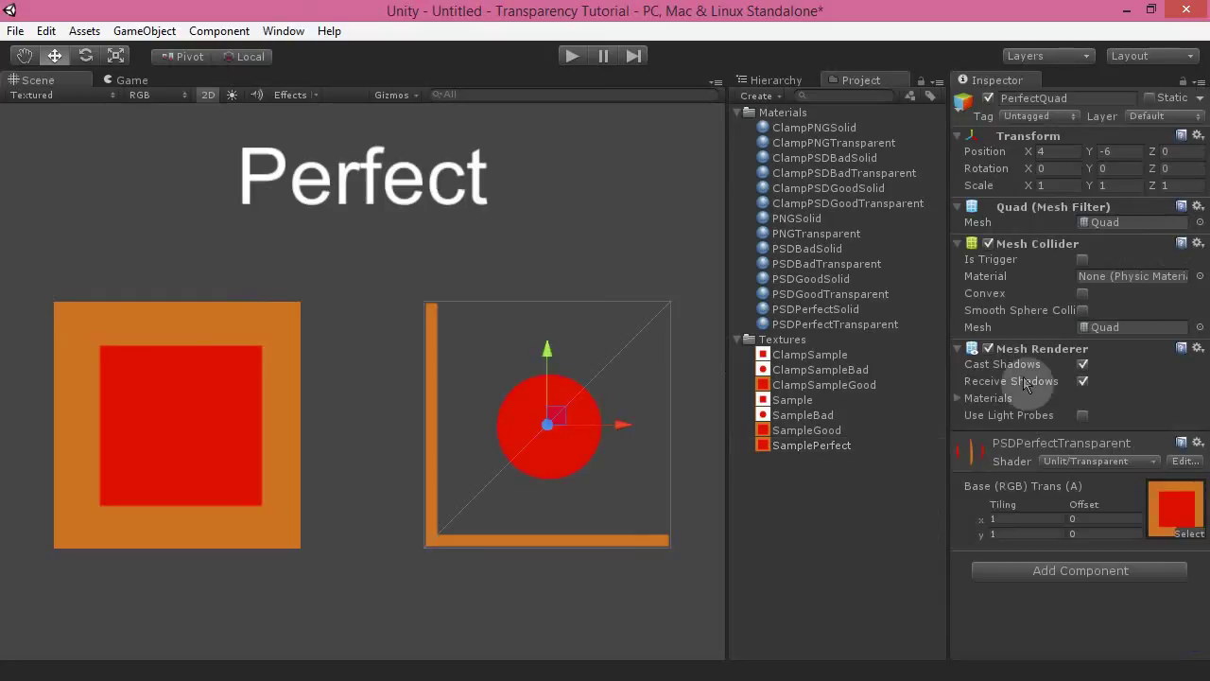
left_click(836, 447)
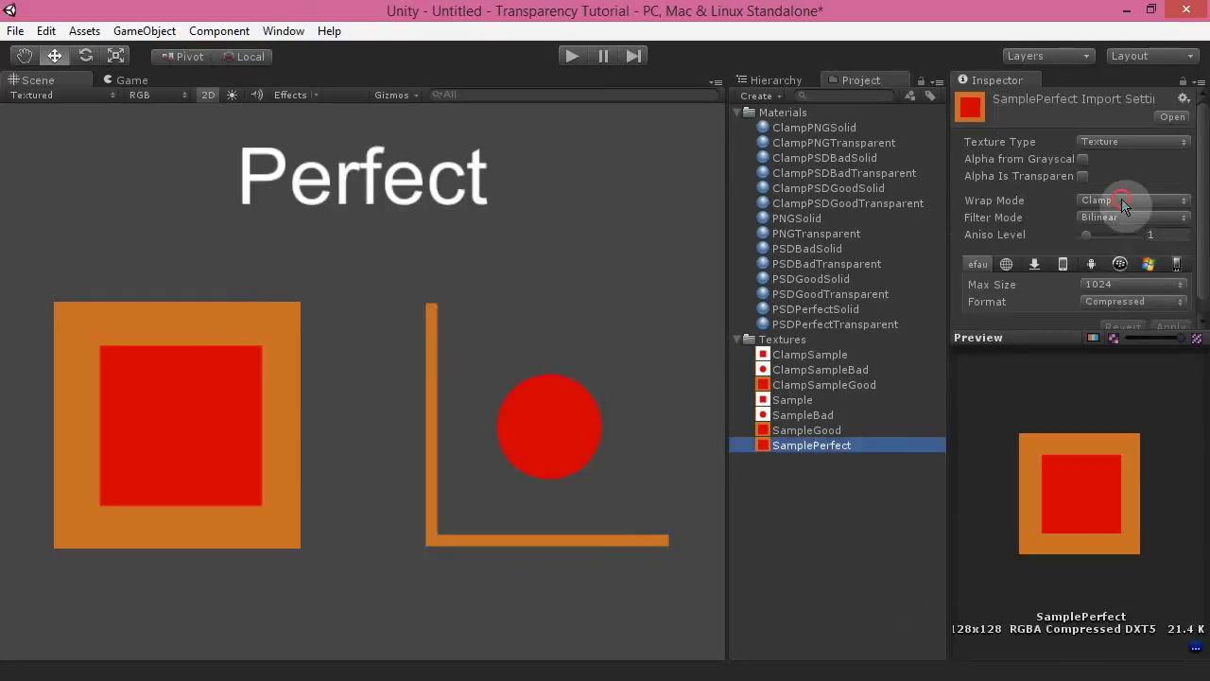
left_click(1123, 200)
left_click(1102, 219)
middle_click_drag(534, 436, 454, 421)
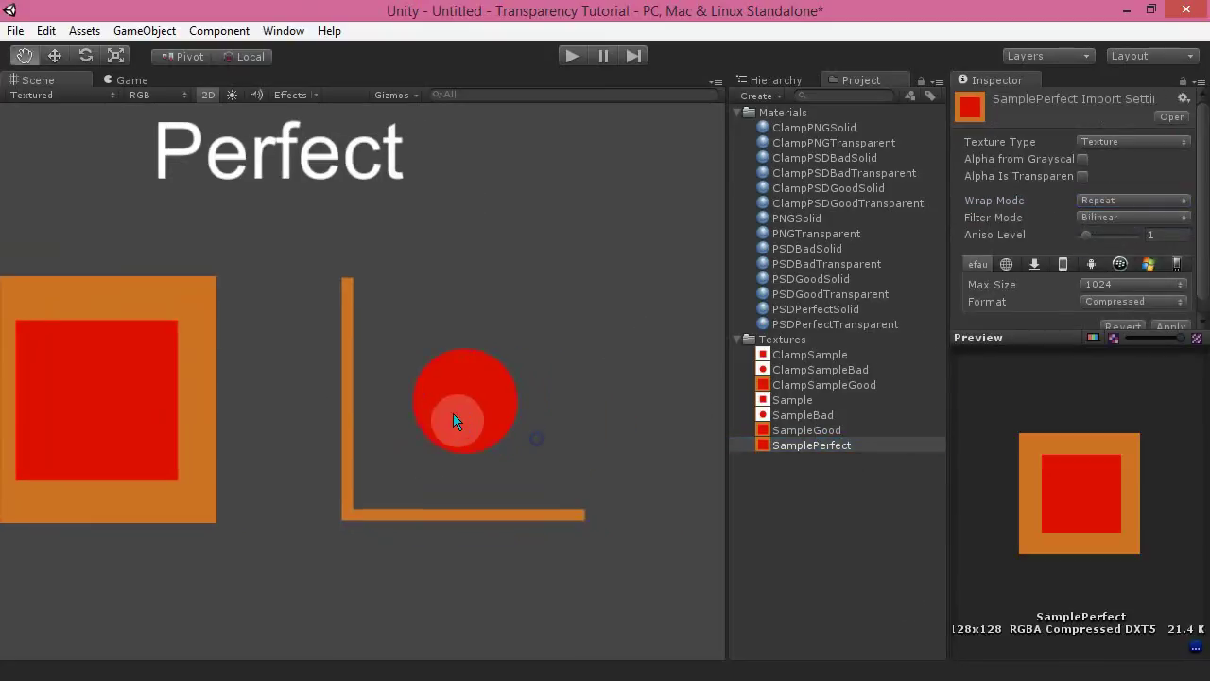
scroll(445, 407, "up", 3)
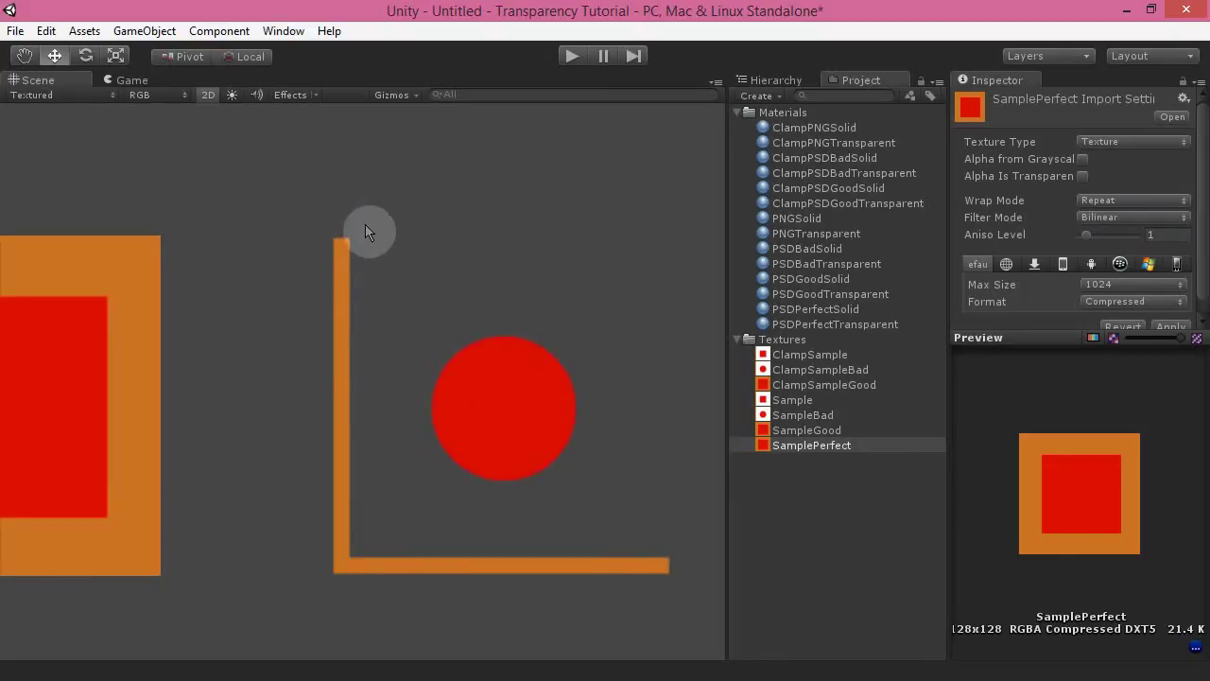
left_click(1144, 202)
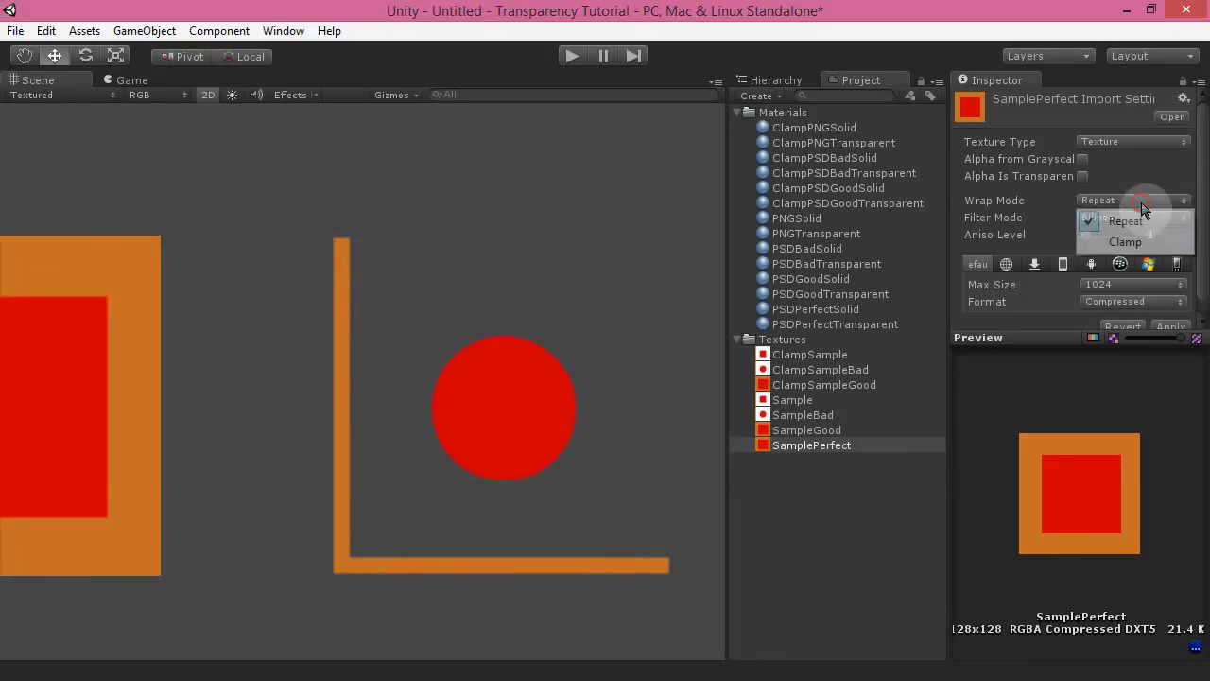
left_click(1123, 243)
Bring all PNG, Bad PSD, Good PSD and Perfect samples into view together for an overall comparison
right_click_drag(480, 214, 582, 397)
scroll(577, 404, "down", 8)
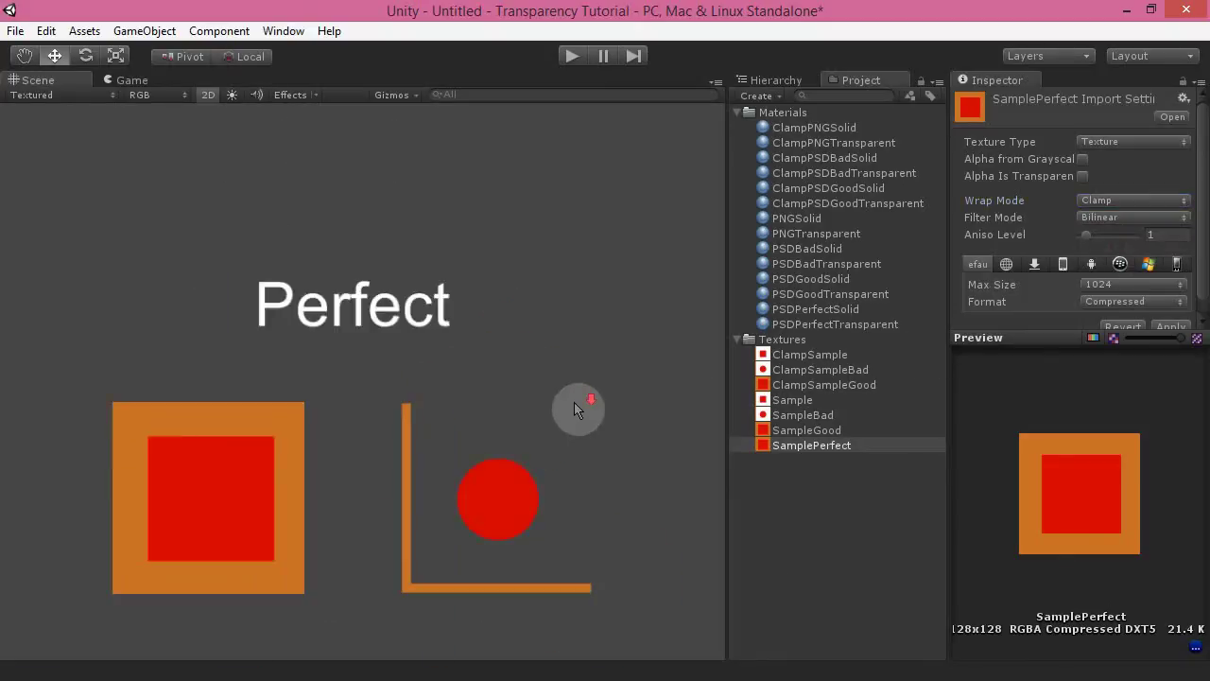
right_click_drag(132, 258, 475, 413)
scroll(476, 413, "down", 15)
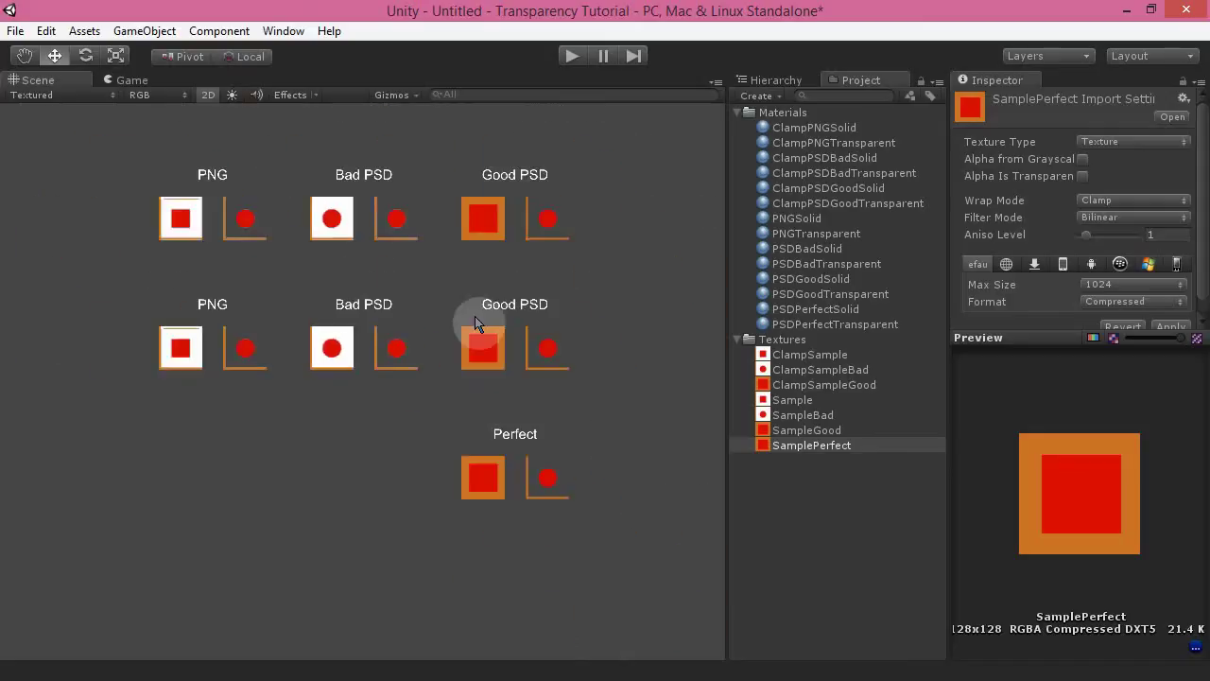
scroll(475, 315, "up", 1)
right_click_drag(460, 253, 470, 337)
middle_click_drag(470, 338, 470, 295)
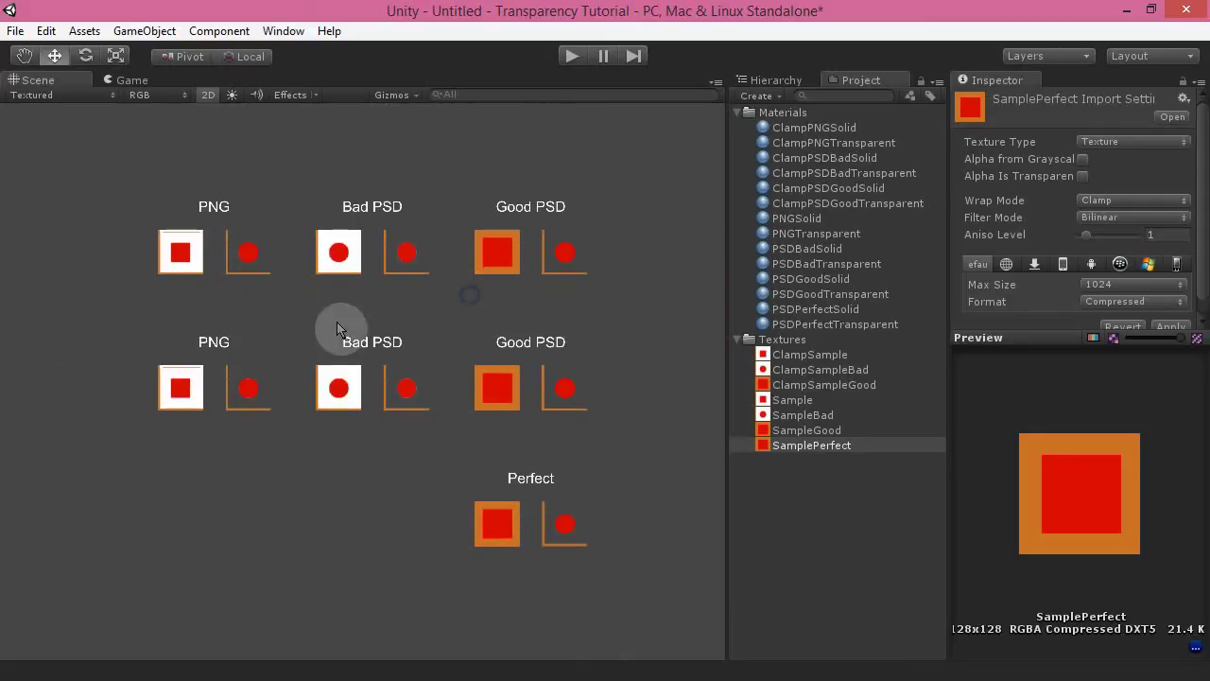